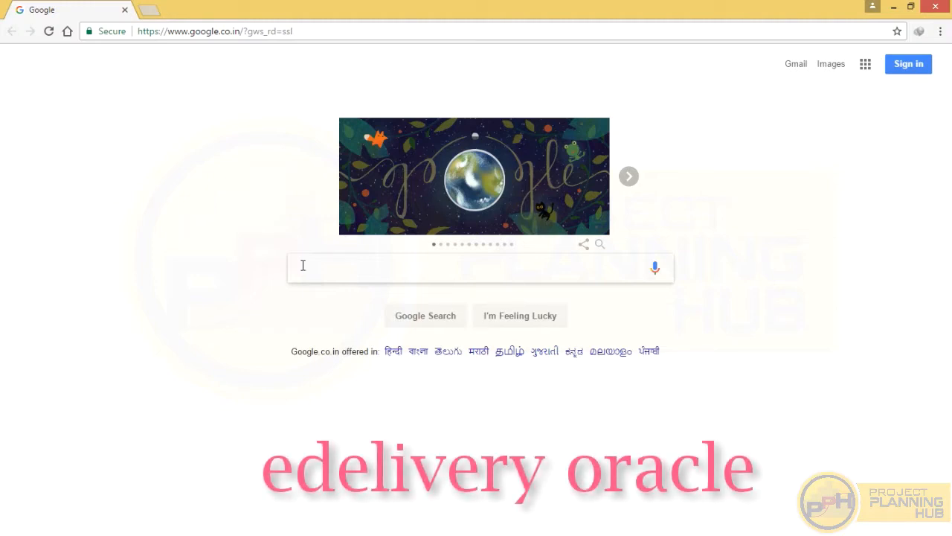
- Search Google for 'edelivery oracle' to find Oracle Software Delivery Cloud
{"action": "type", "text": "ede"}
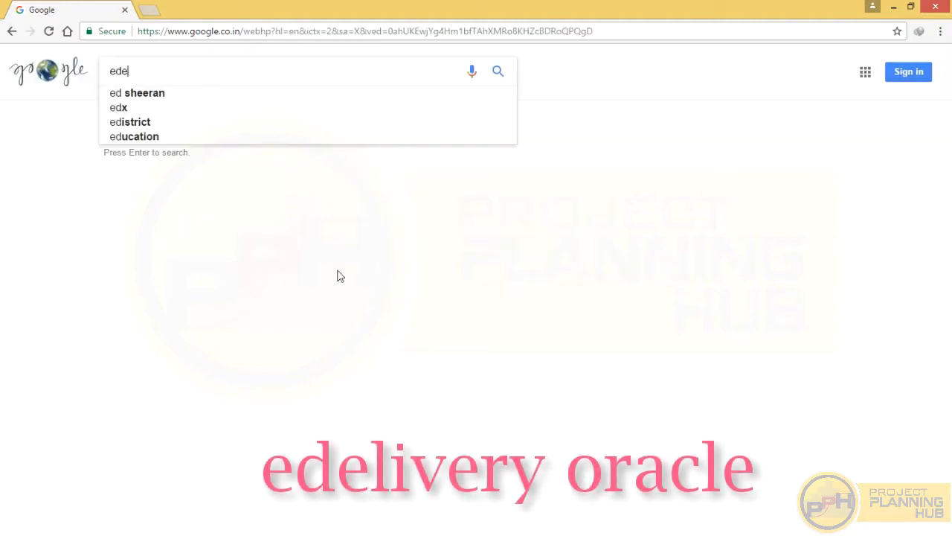
{"action": "type", "text": "livery"}
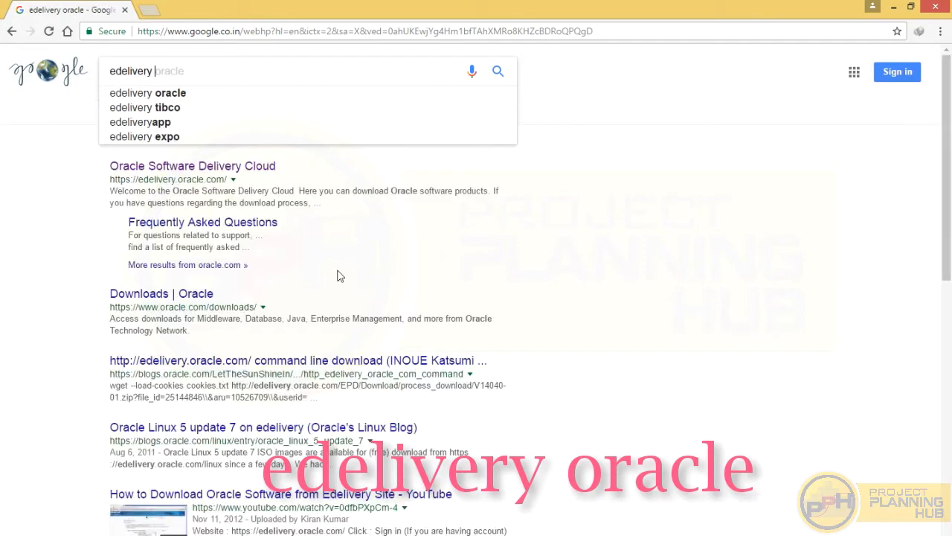
{"action": "left_click", "coordinate": [172, 94]}
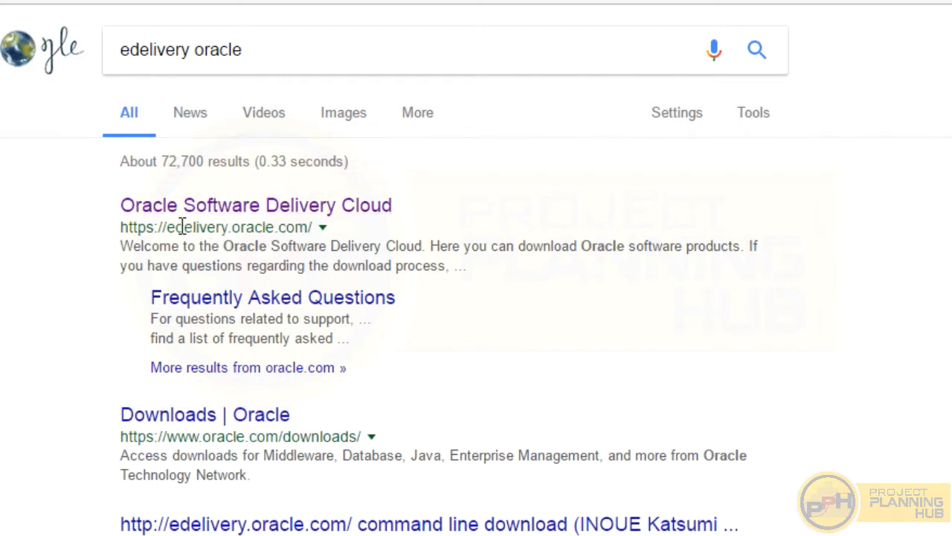
- Open the Oracle Software Delivery Cloud result at edelivery.oracle.com
{"action": "left_click", "coordinate": [222, 207]}
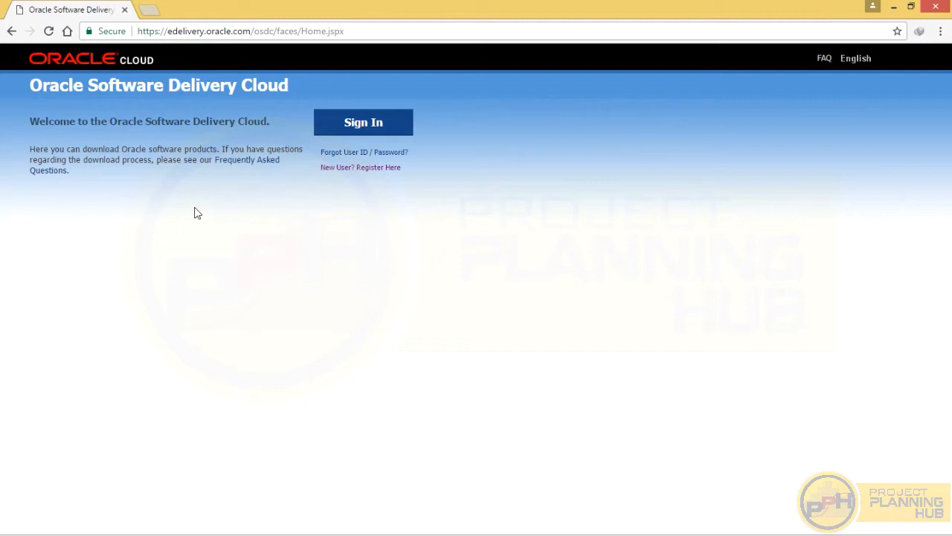
{"action": "left_click", "coordinate": [357, 169]}
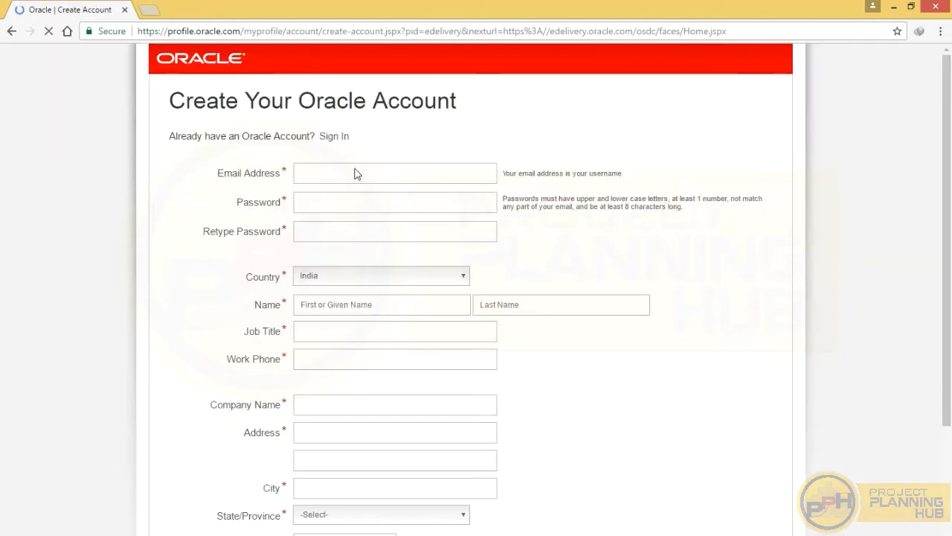
{"action": "left_click", "coordinate": [304, 164]}
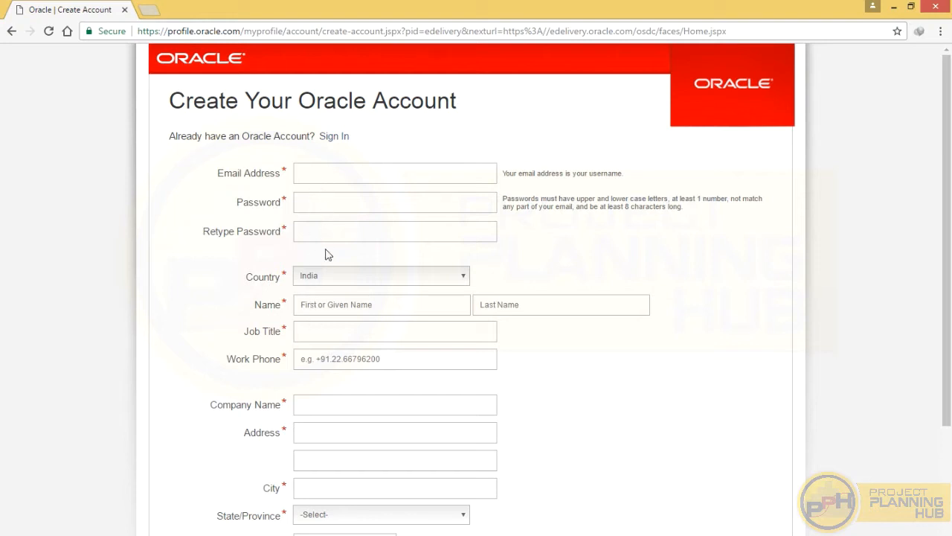
{"action": "scroll", "coordinate": [325, 206], "scroll_direction": "down", "scroll_amount": 3}
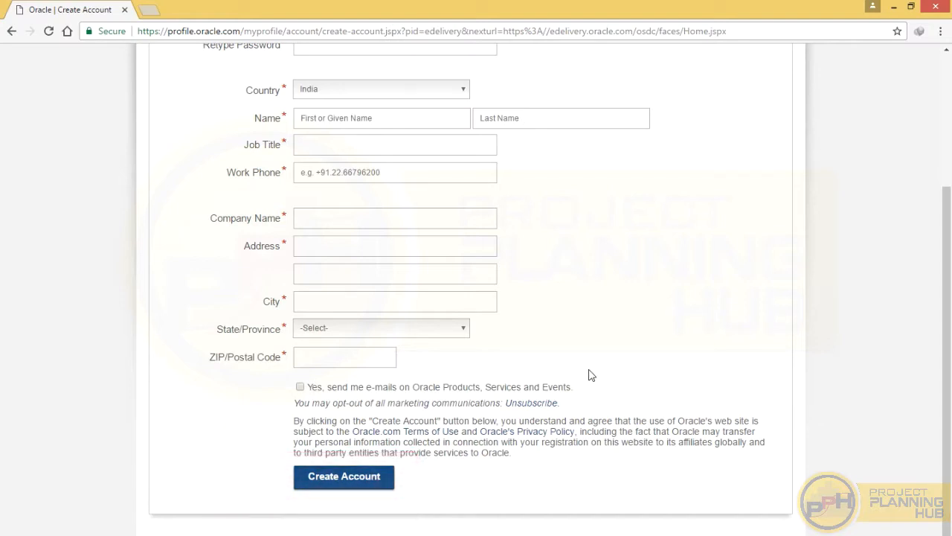
{"action": "scroll", "coordinate": [588, 374], "scroll_direction": "up", "scroll_amount": 3}
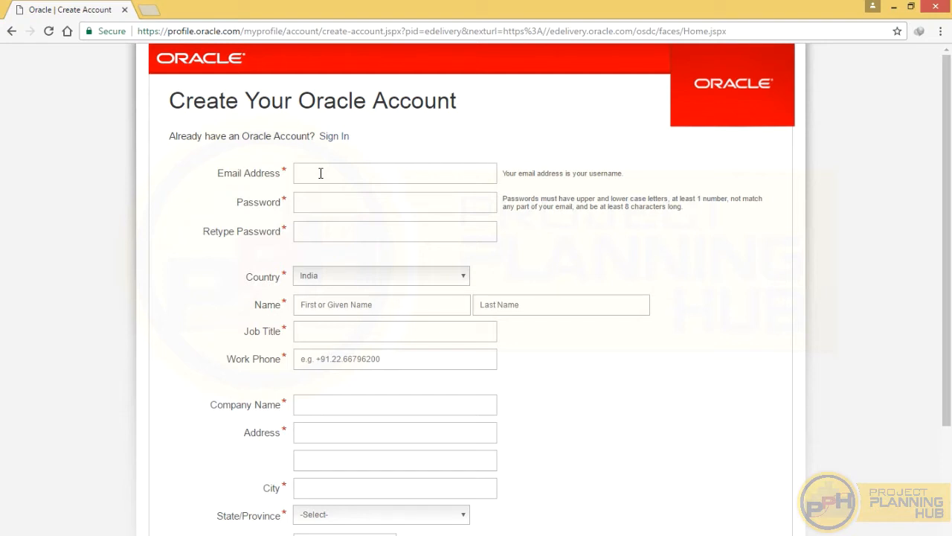
{"action": "left_click", "coordinate": [11, 33]}
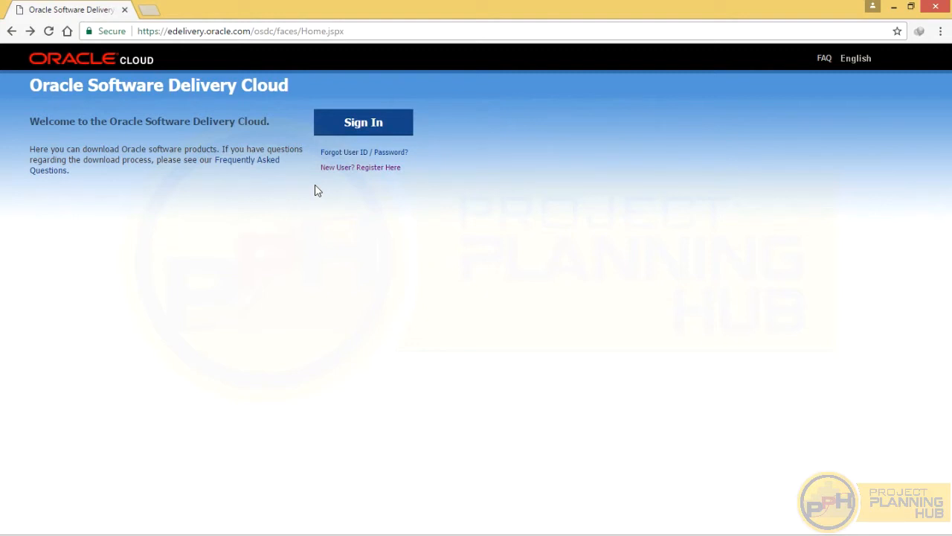
- Sign in to Software Delivery Cloud with the Oracle account username and password
{"action": "left_click_drag", "start_coordinate": [138, 32], "coordinate": [251, 31]}
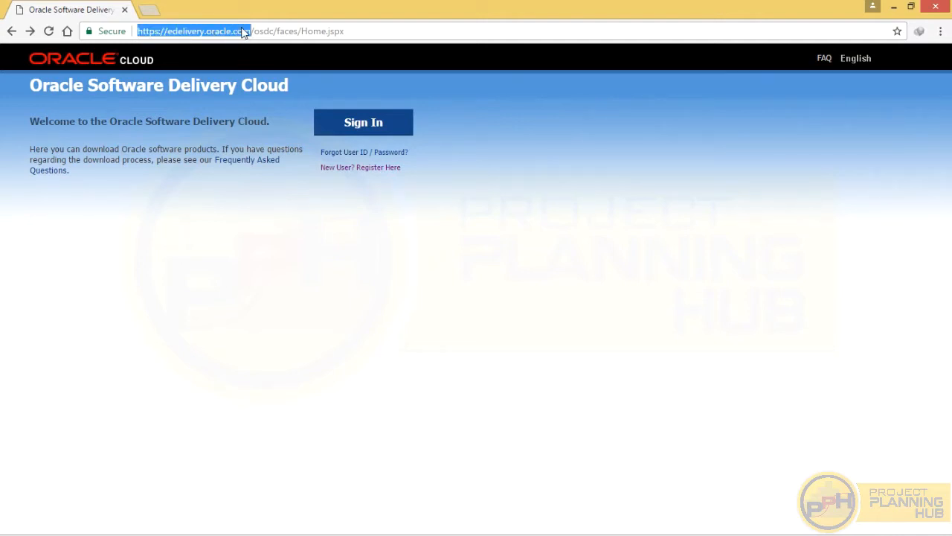
{"action": "left_click", "coordinate": [302, 243]}
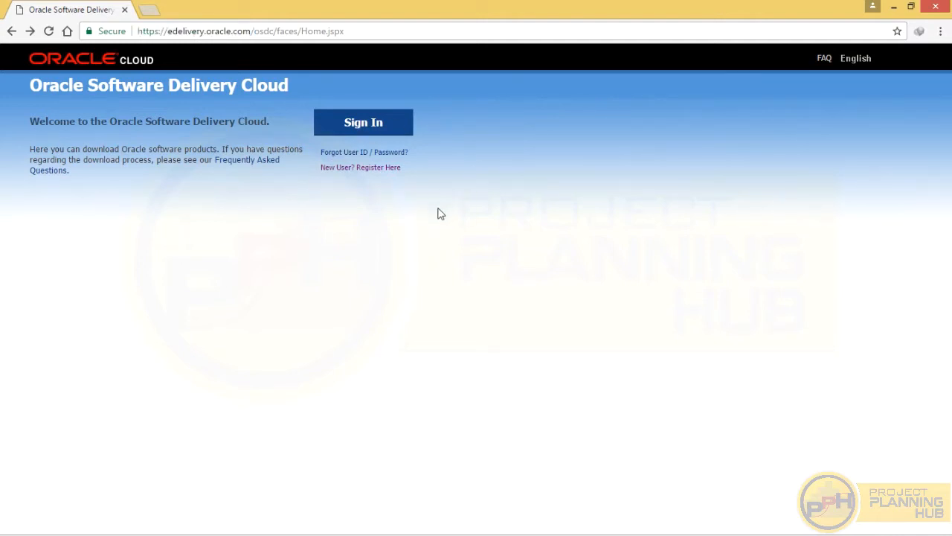
{"action": "left_click", "coordinate": [357, 122]}
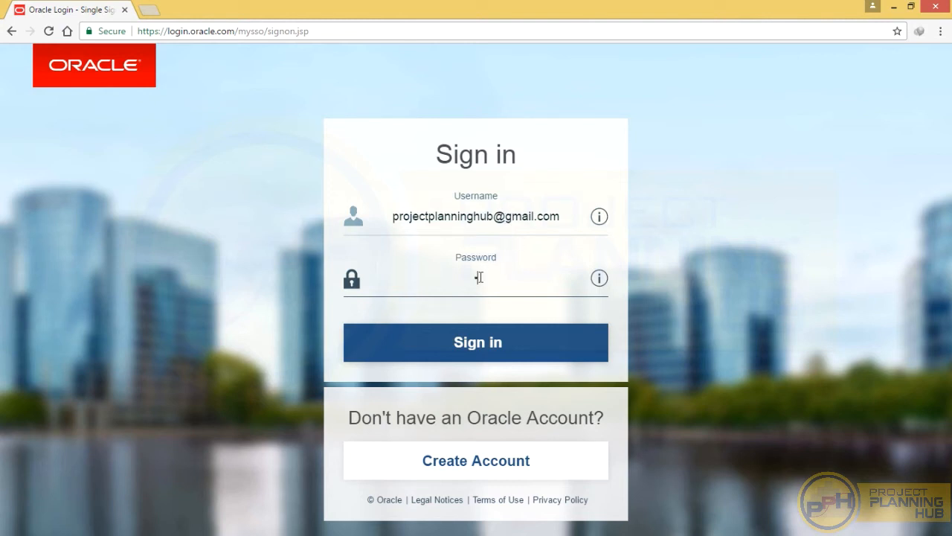
{"action": "type", "text": "•••••••"}
{"action": "left_click", "coordinate": [479, 345]}
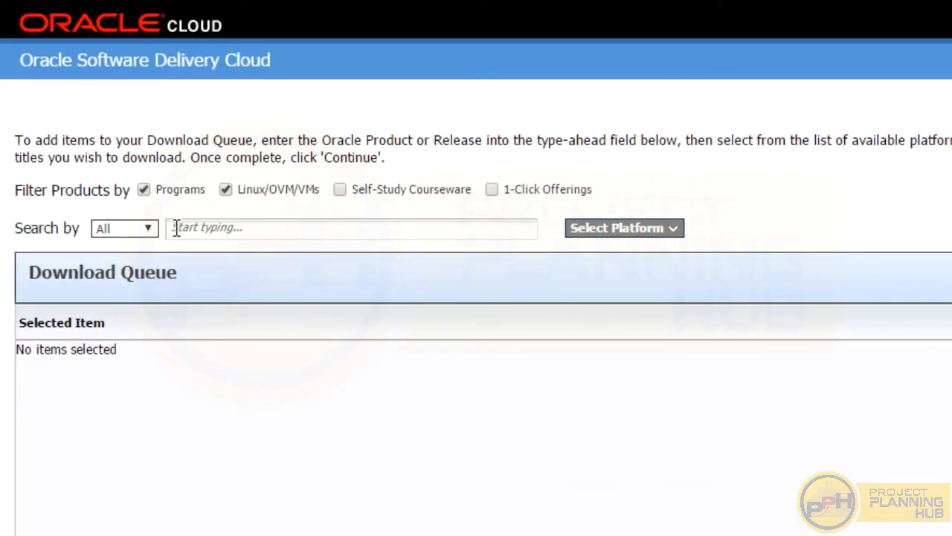
- Search 'primavera p6 client' and select Primavera P6 Professional Project Management
{"action": "left_click", "coordinate": [223, 229]}
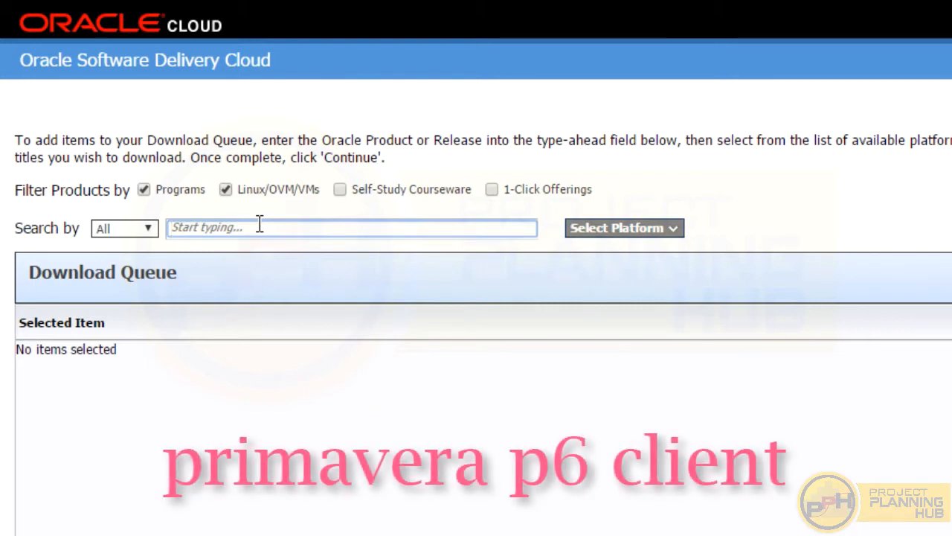
{"action": "type", "text": "primav"}
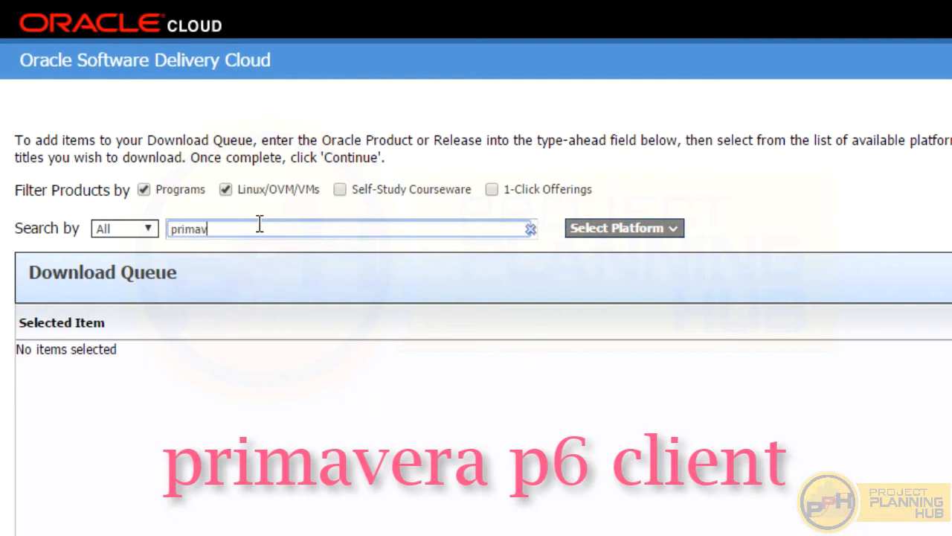
{"action": "type", "text": "era p"}
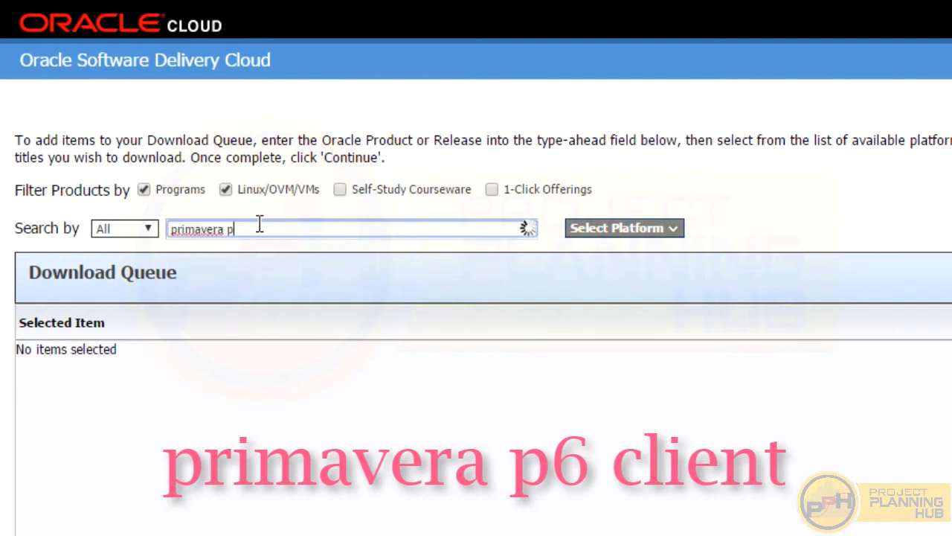
{"action": "type", "text": "6 cli"}
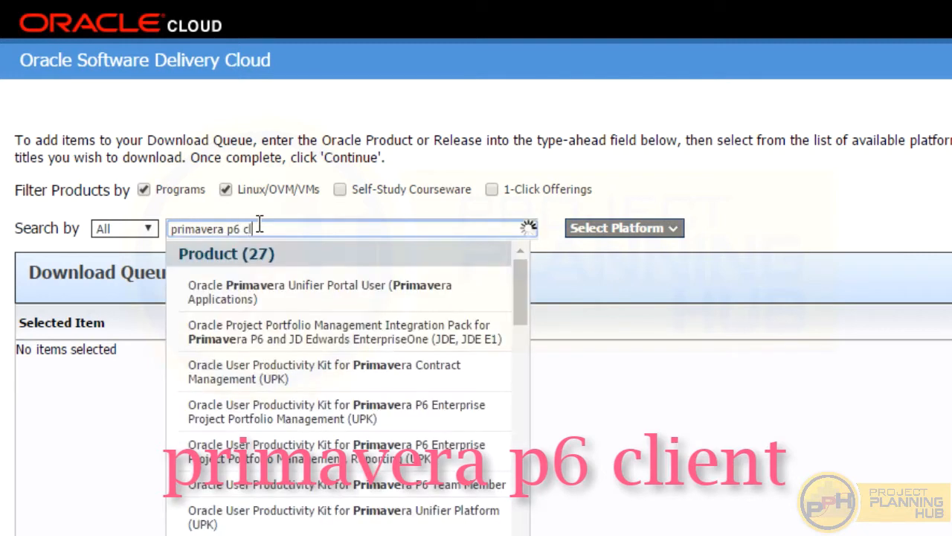
{"action": "type", "text": "ent"}
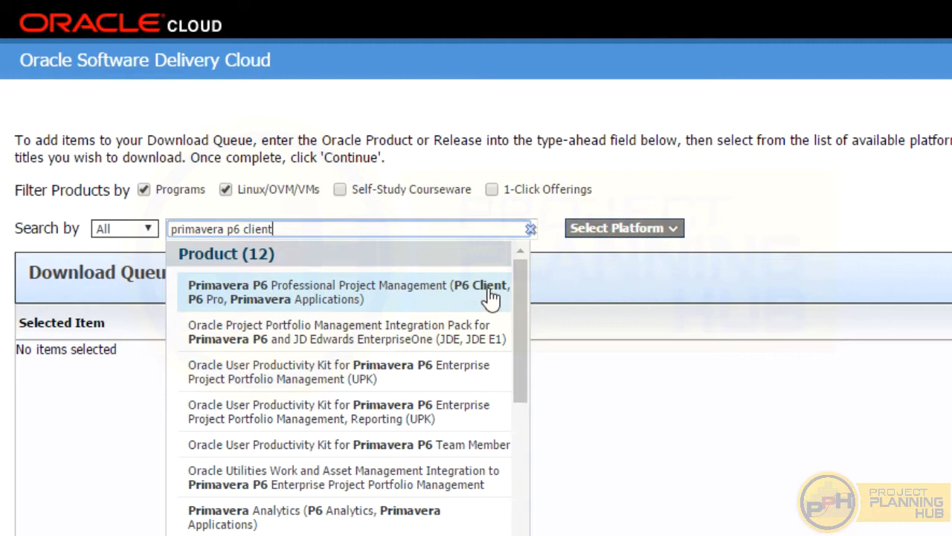
{"action": "left_click", "coordinate": [304, 298]}
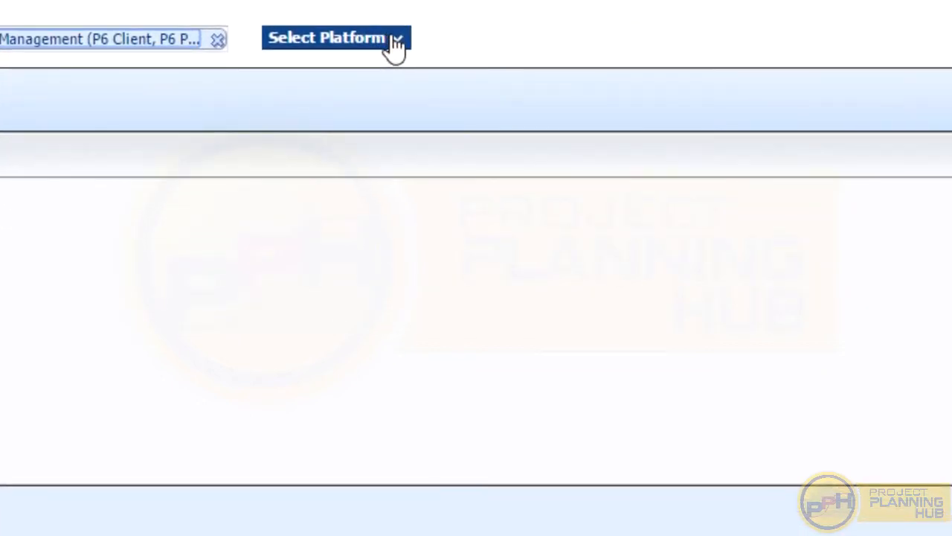
- Queue P6 Professional for Microsoft Windows x64 and list its 16.2 and 15.2 releases
{"action": "left_click", "coordinate": [581, 168]}
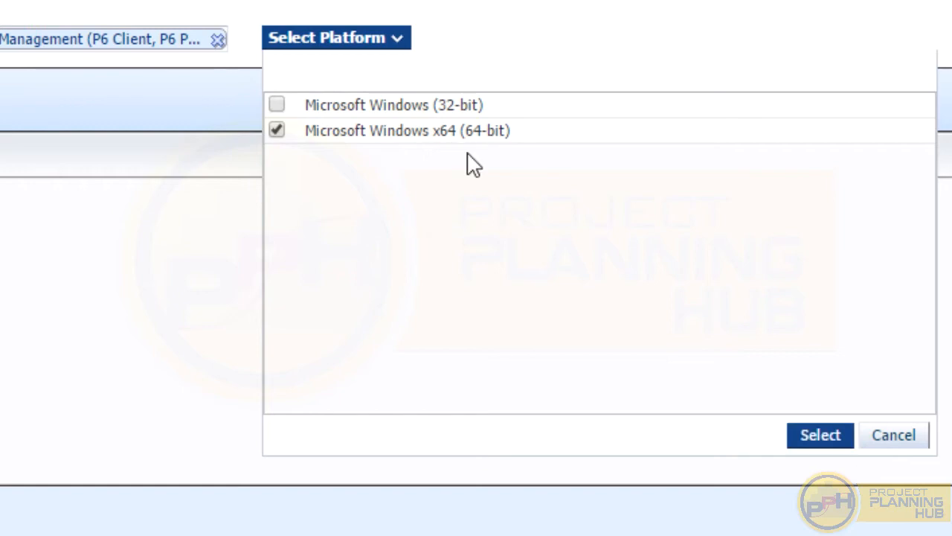
{"action": "left_click", "coordinate": [821, 438]}
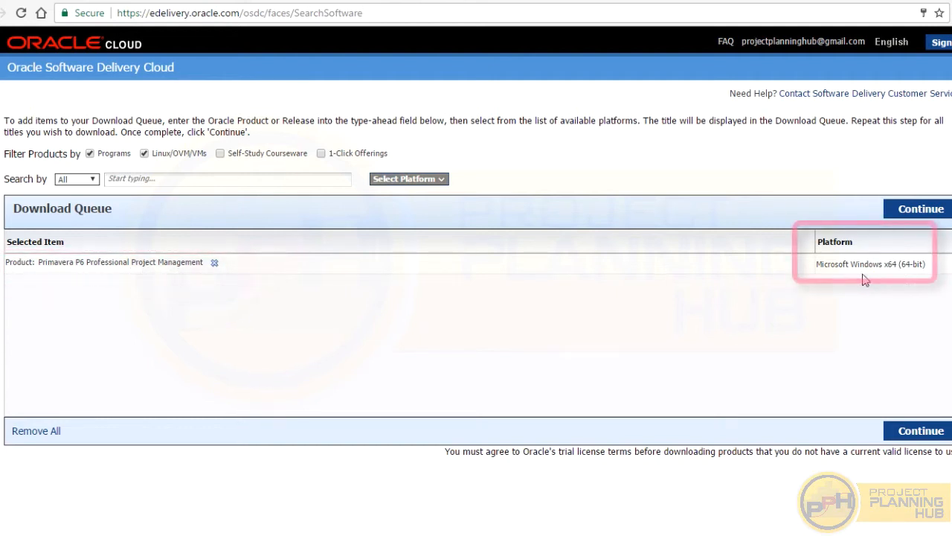
{"action": "left_click", "coordinate": [924, 212]}
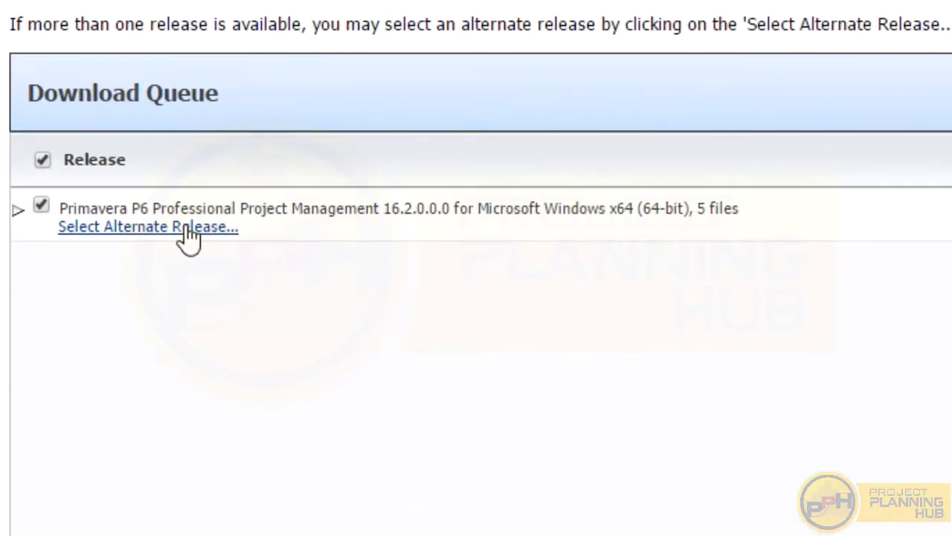
{"action": "left_click", "coordinate": [164, 227]}
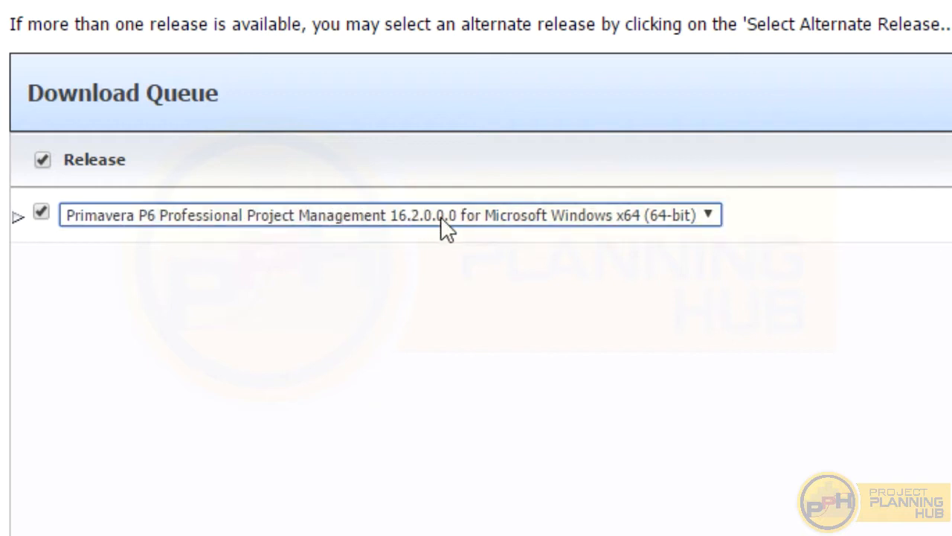
{"action": "left_click", "coordinate": [709, 216]}
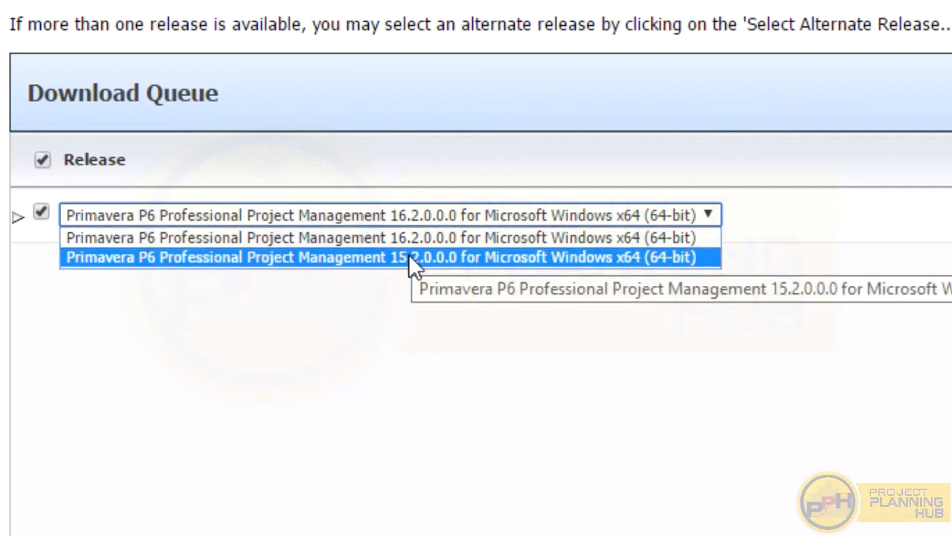
- Keep release 16.2.0.0.0, accept the license terms, and show the five download files (661.1 MB)
{"action": "left_click", "coordinate": [395, 238]}
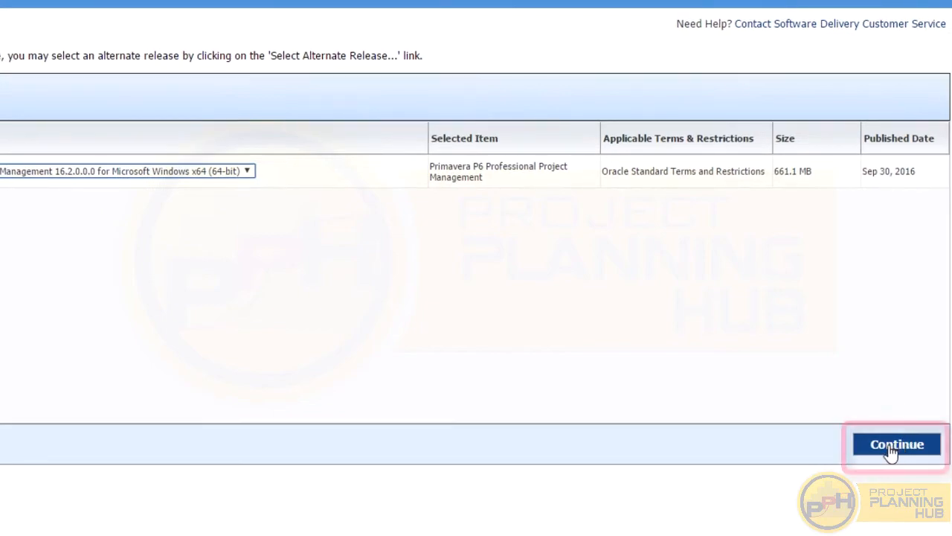
{"action": "left_click", "coordinate": [891, 446]}
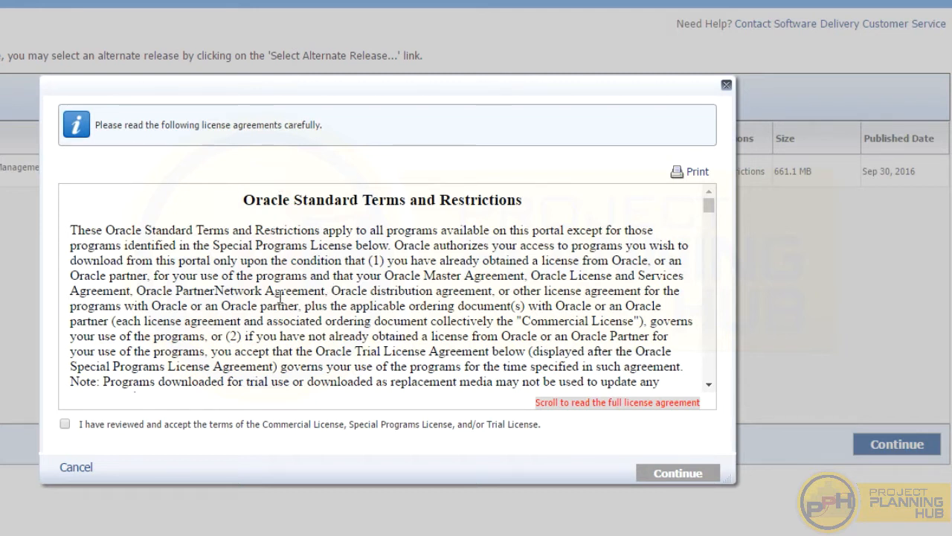
{"action": "left_click", "coordinate": [65, 425]}
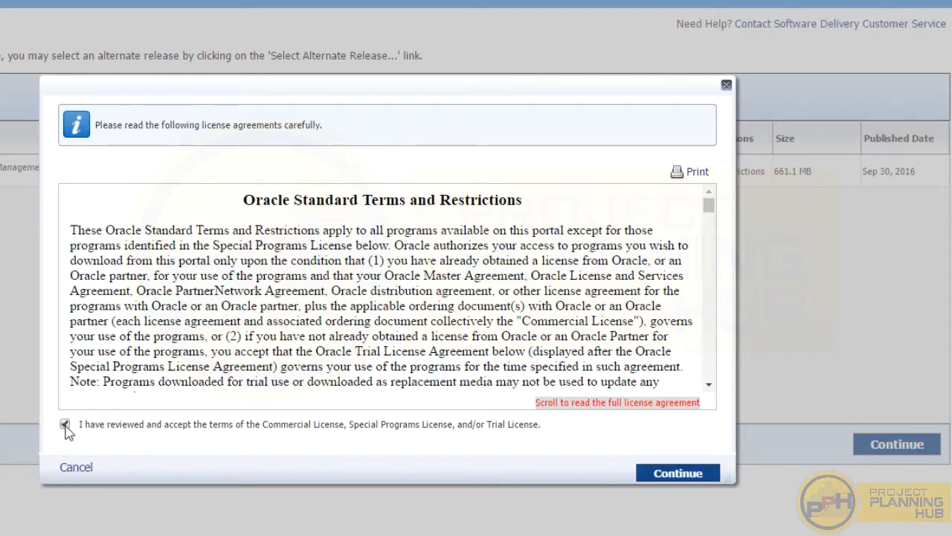
{"action": "scroll", "coordinate": [348, 297], "scroll_direction": "down", "scroll_amount": 15}
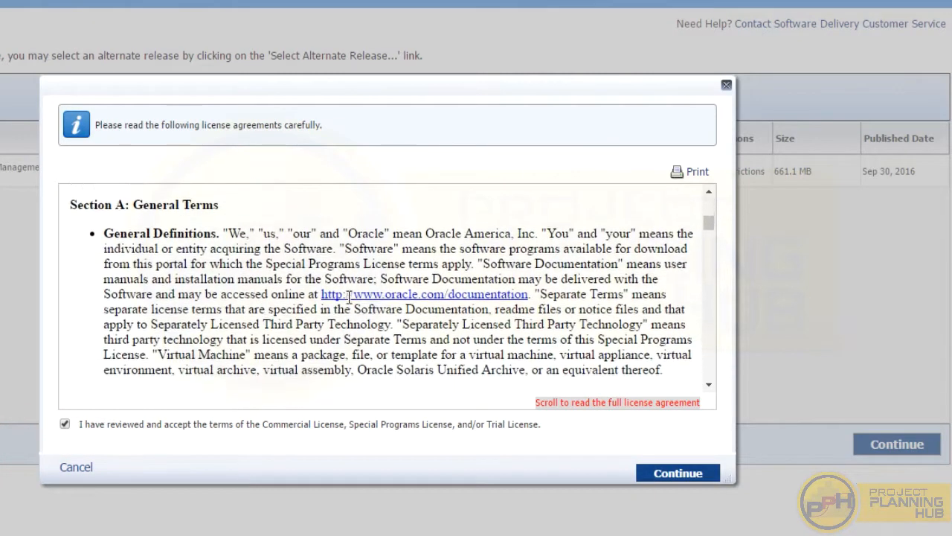
{"action": "scroll", "coordinate": [348, 297], "scroll_direction": "down", "scroll_amount": 10}
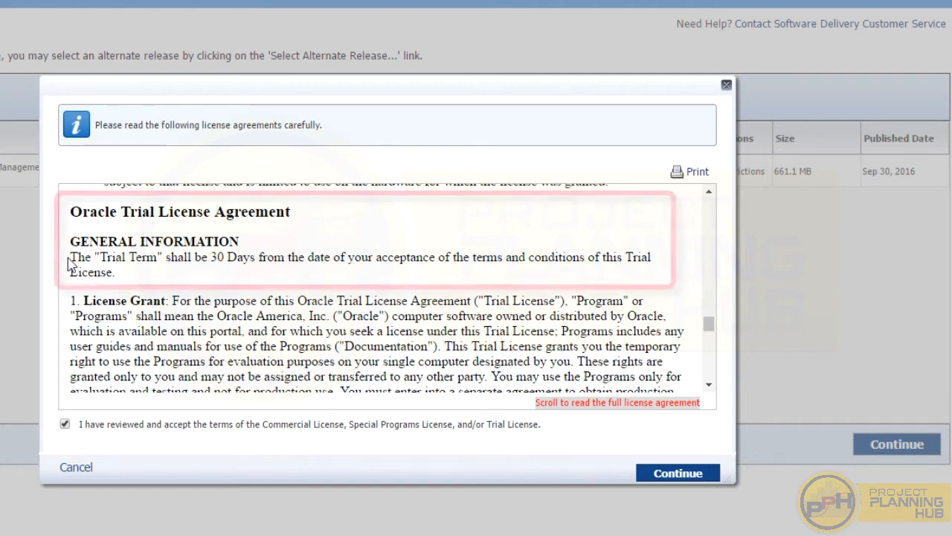
{"action": "left_click_drag", "start_coordinate": [69, 259], "coordinate": [177, 279]}
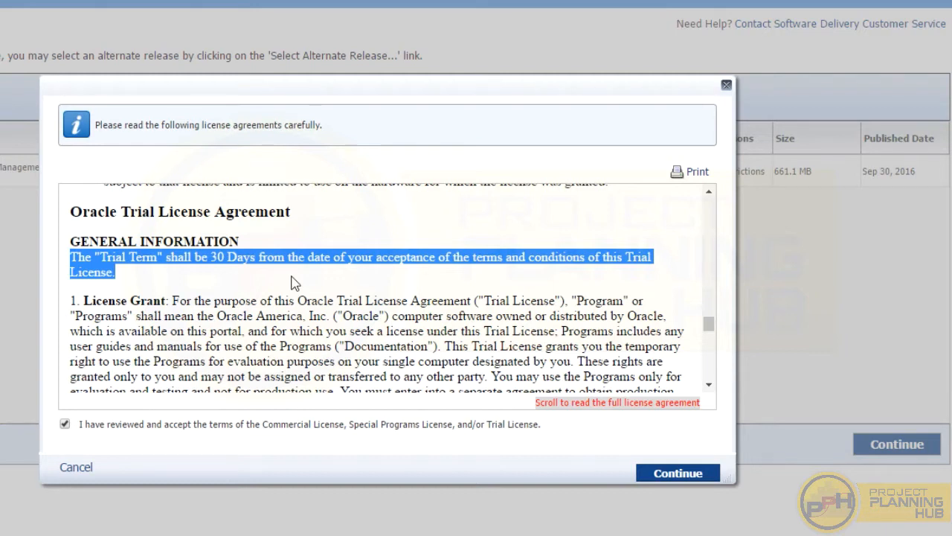
{"action": "scroll", "coordinate": [292, 283], "scroll_direction": "down", "scroll_amount": 1}
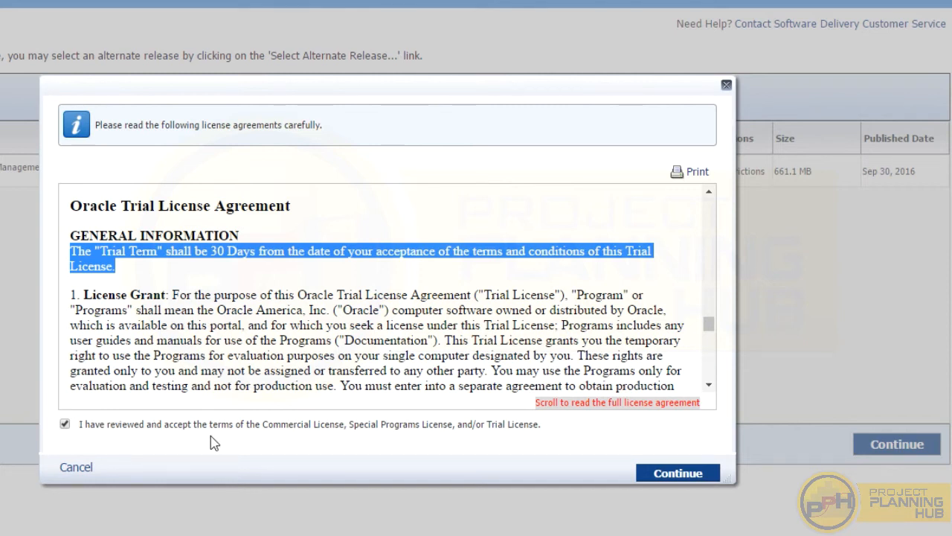
{"action": "left_click", "coordinate": [674, 474]}
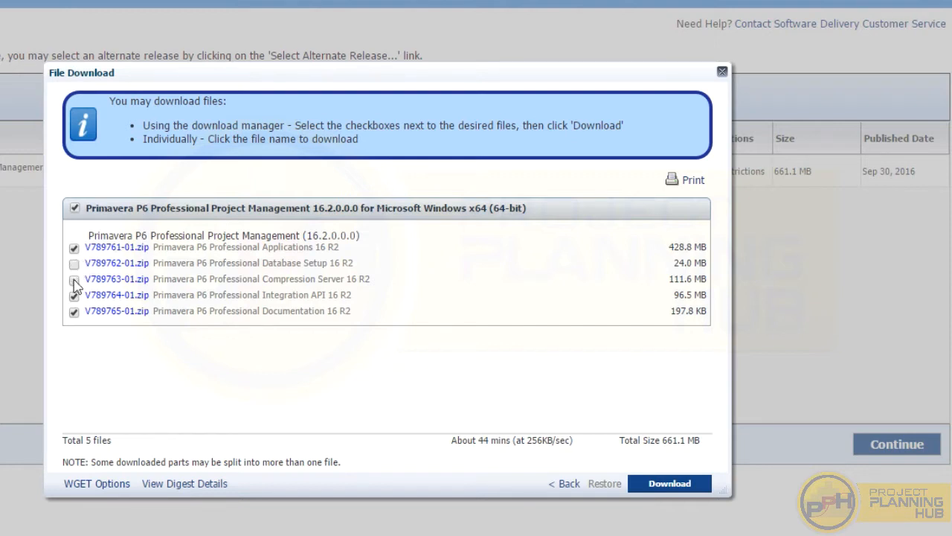
- Uncheck Compression Server, Integration API and Documentation, leaving only V789761-01.zip selected
{"action": "left_click", "coordinate": [73, 279]}
{"action": "left_click", "coordinate": [73, 295]}
{"action": "left_click", "coordinate": [74, 313]}
{"action": "right_click", "coordinate": [111, 248]}
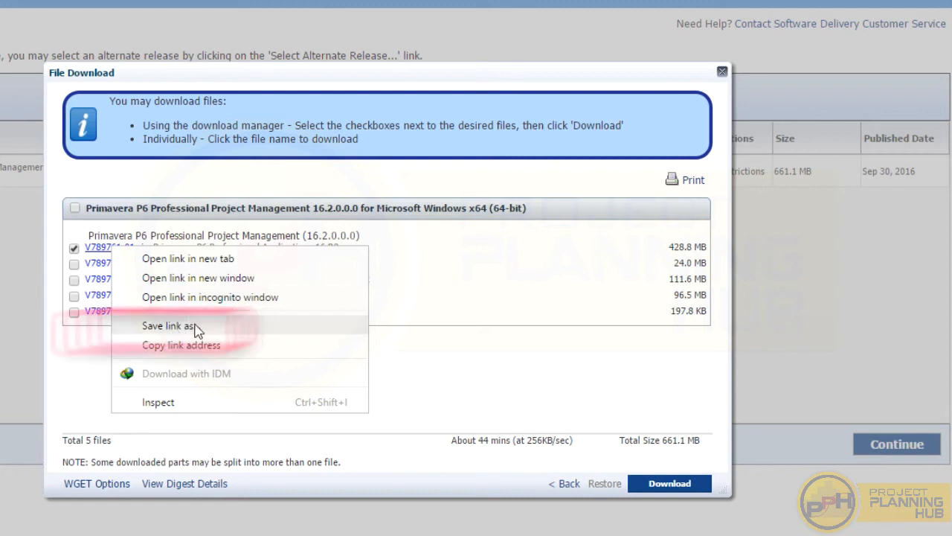
{"action": "left_click", "coordinate": [83, 354]}
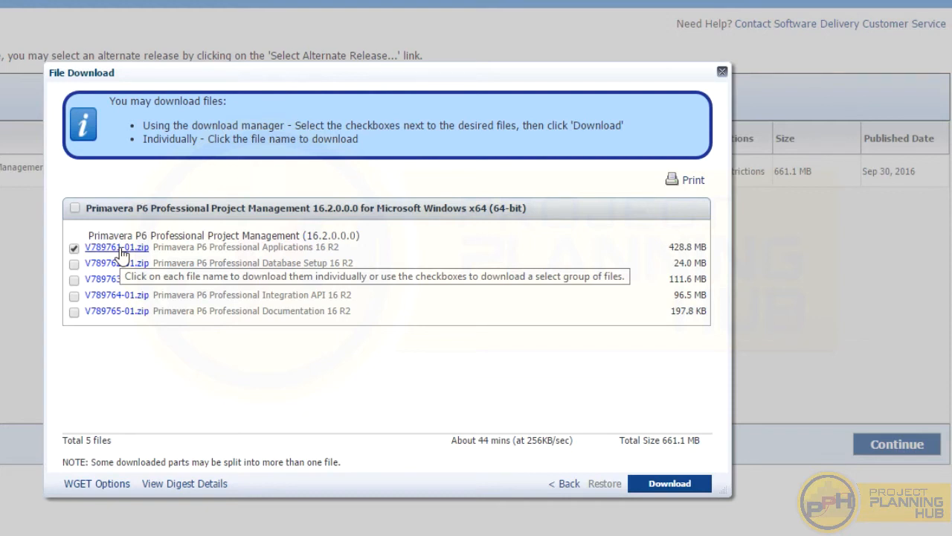
- Download V789761-01.zip to the Desktop until it reports Download Complete!
{"action": "left_click", "coordinate": [670, 484]}
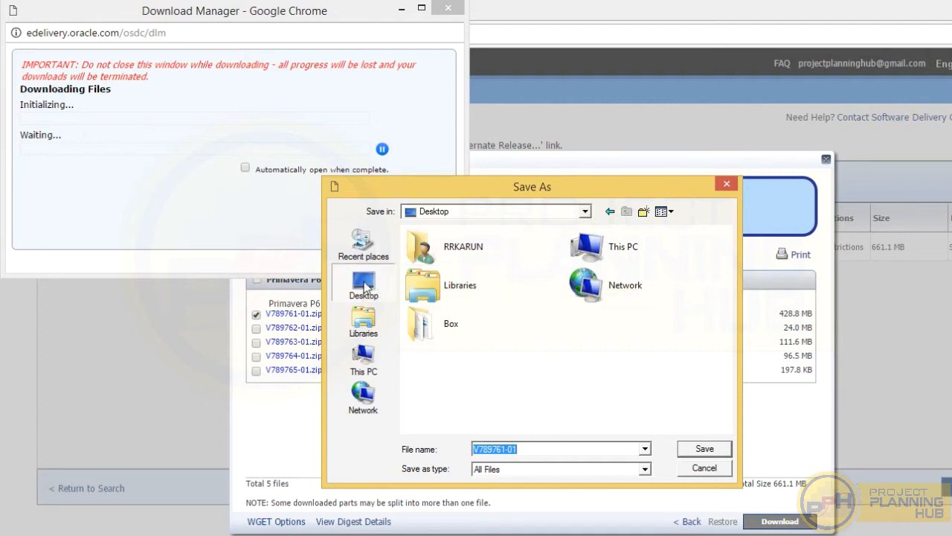
{"action": "left_click", "coordinate": [710, 451]}
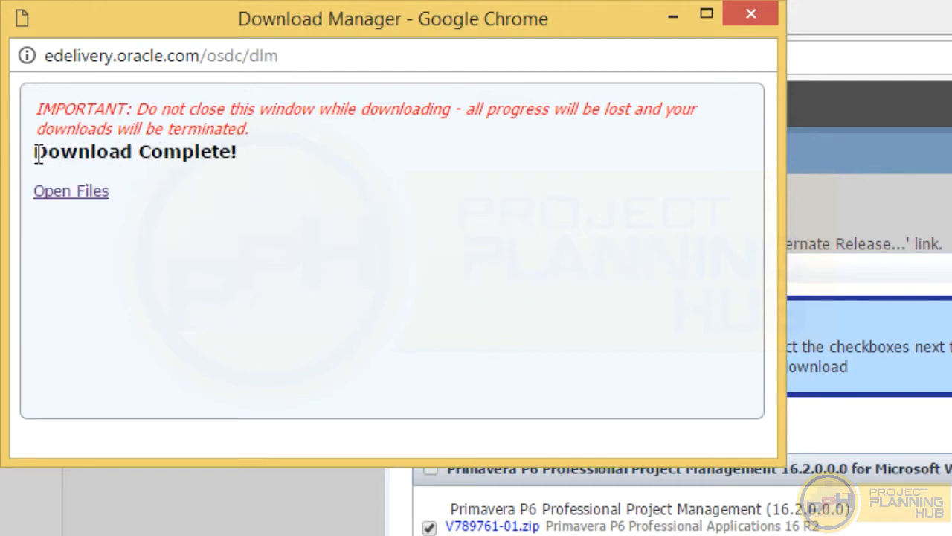
{"action": "left_click_drag", "start_coordinate": [37, 158], "coordinate": [198, 166]}
{"action": "left_click", "coordinate": [237, 189]}
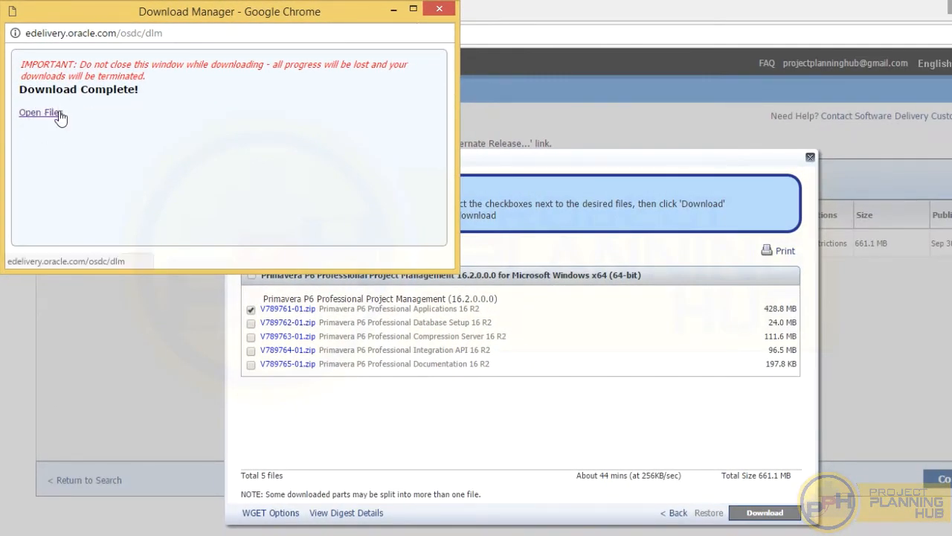
- Close the Download Manager, File Download list, feedback survey and Chrome
{"action": "left_click", "coordinate": [437, 9]}
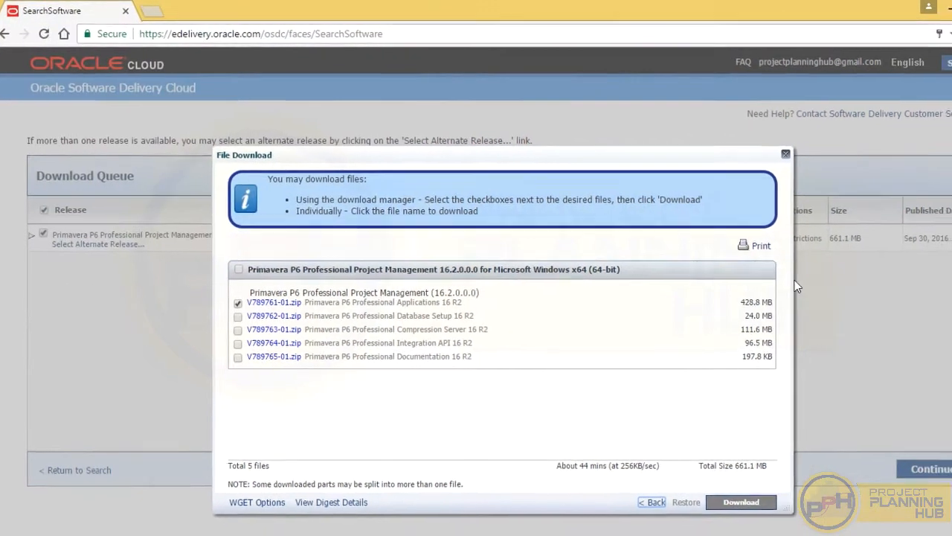
{"action": "left_click", "coordinate": [785, 153]}
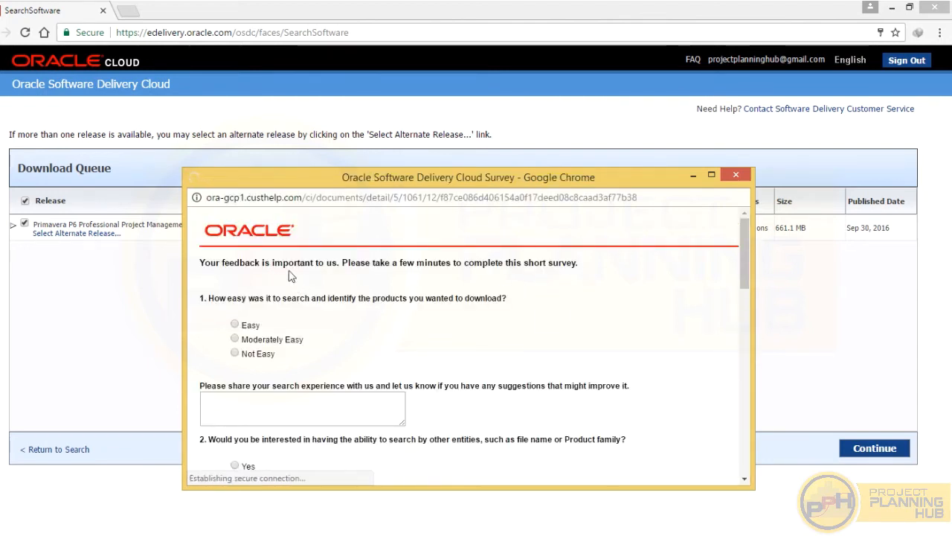
{"action": "scroll", "coordinate": [368, 297], "scroll_direction": "down", "scroll_amount": 2}
{"action": "scroll", "coordinate": [369, 297], "scroll_direction": "up", "scroll_amount": 2}
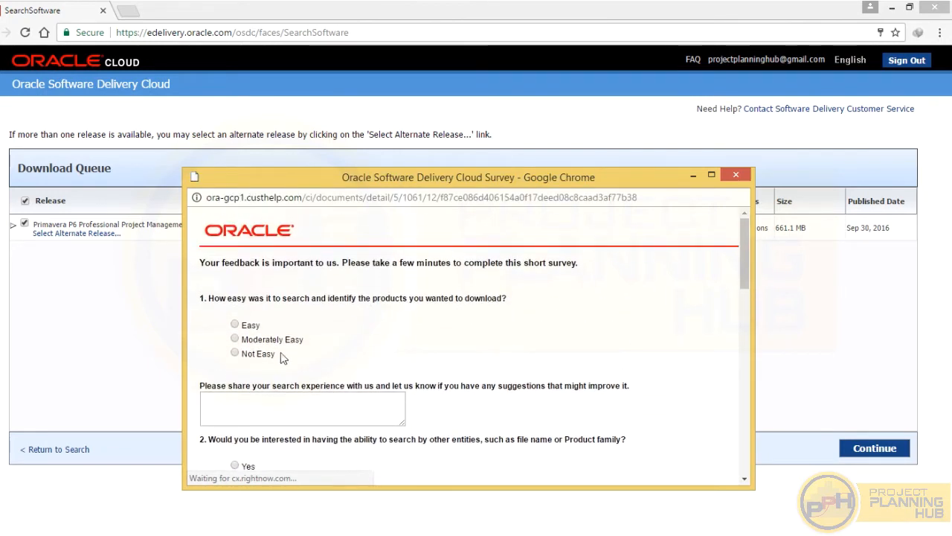
{"action": "scroll", "coordinate": [241, 341], "scroll_direction": "down", "scroll_amount": 2}
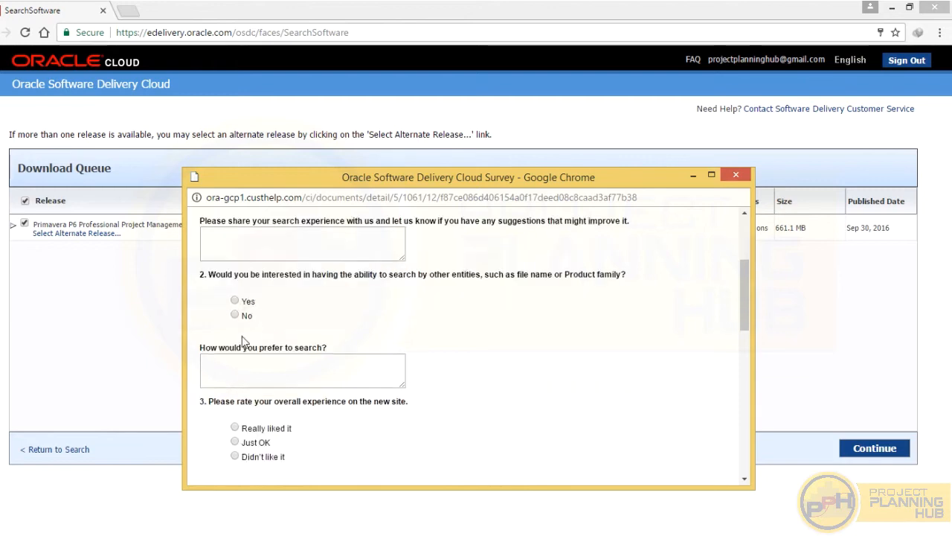
{"action": "scroll", "coordinate": [279, 396], "scroll_direction": "down", "scroll_amount": 5}
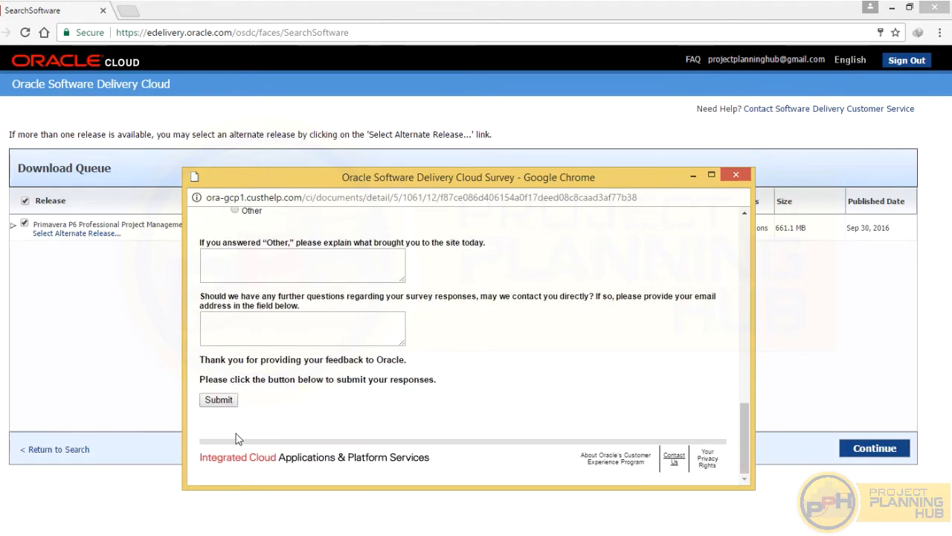
{"action": "left_click", "coordinate": [736, 174]}
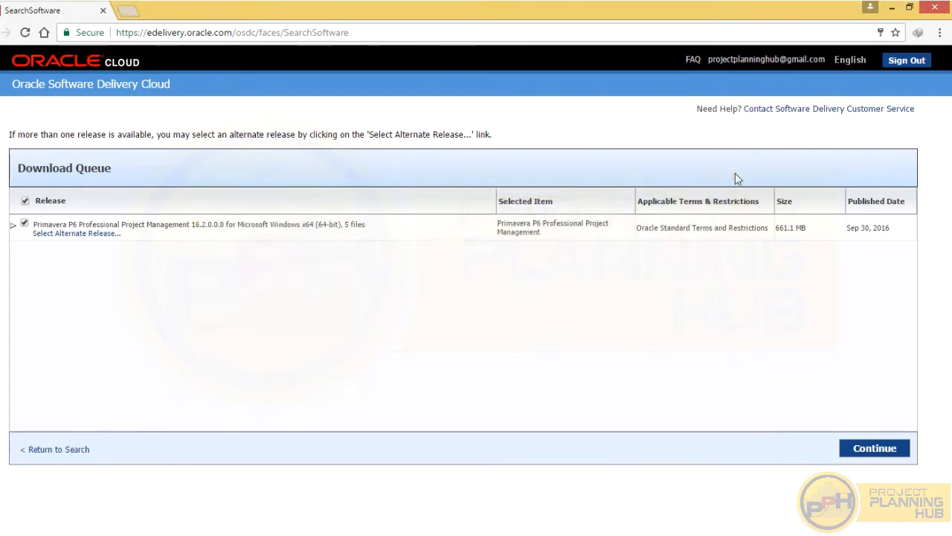
{"action": "left_click", "coordinate": [936, 9]}
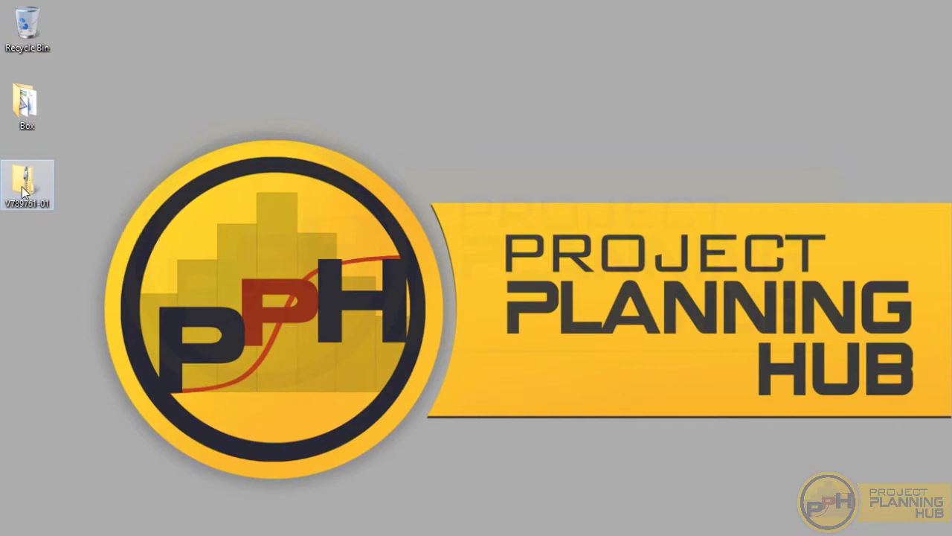
- Extract the V789761-01 zip on the Desktop into a V789761-01 folder
{"action": "left_click", "coordinate": [23, 192]}
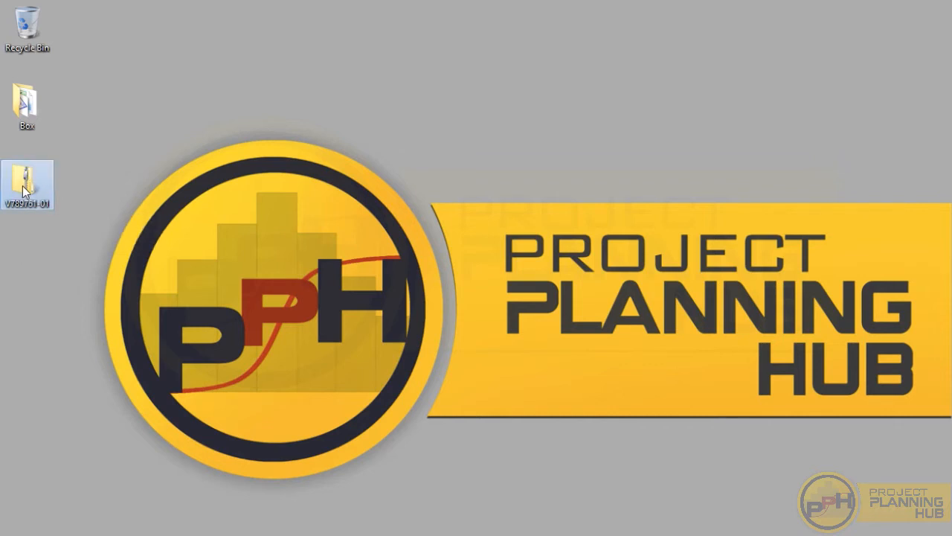
{"action": "right_click", "coordinate": [23, 190]}
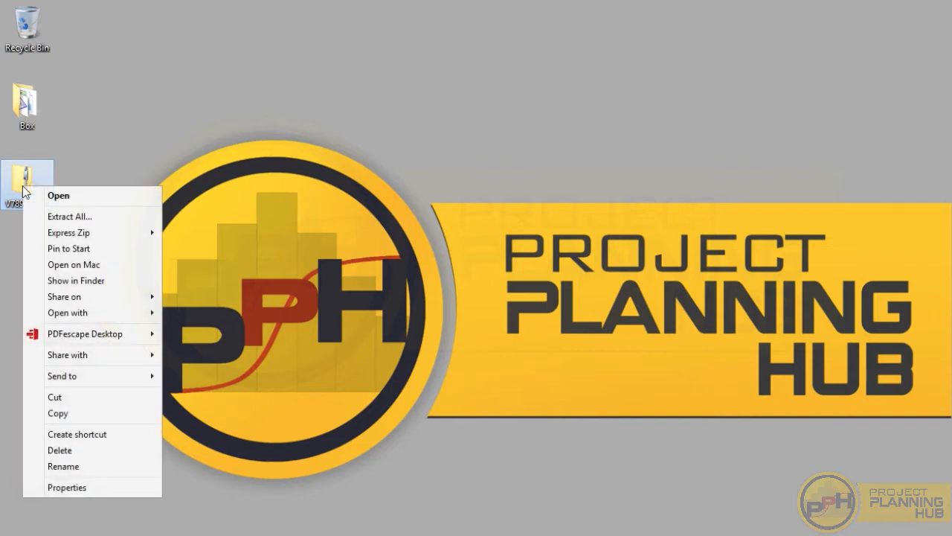
{"action": "left_click", "coordinate": [69, 216]}
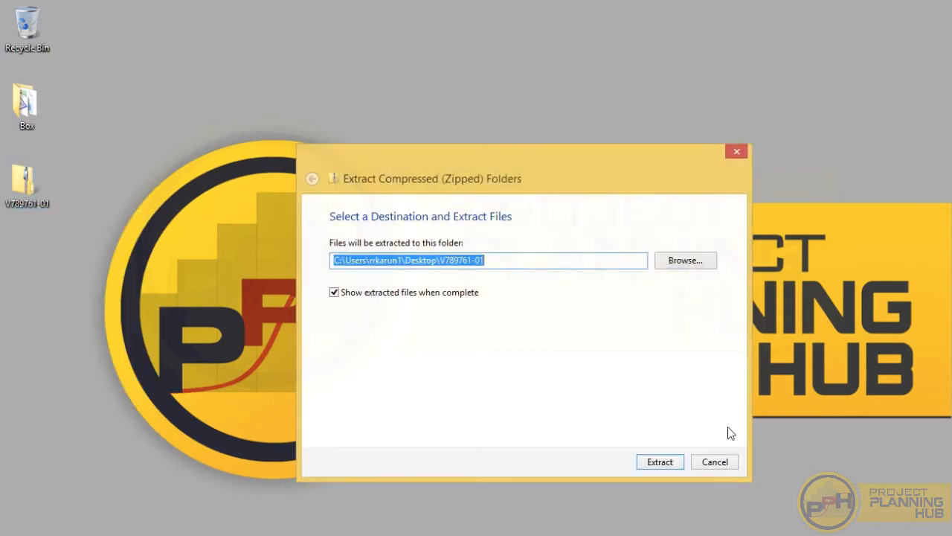
{"action": "left_click", "coordinate": [657, 461]}
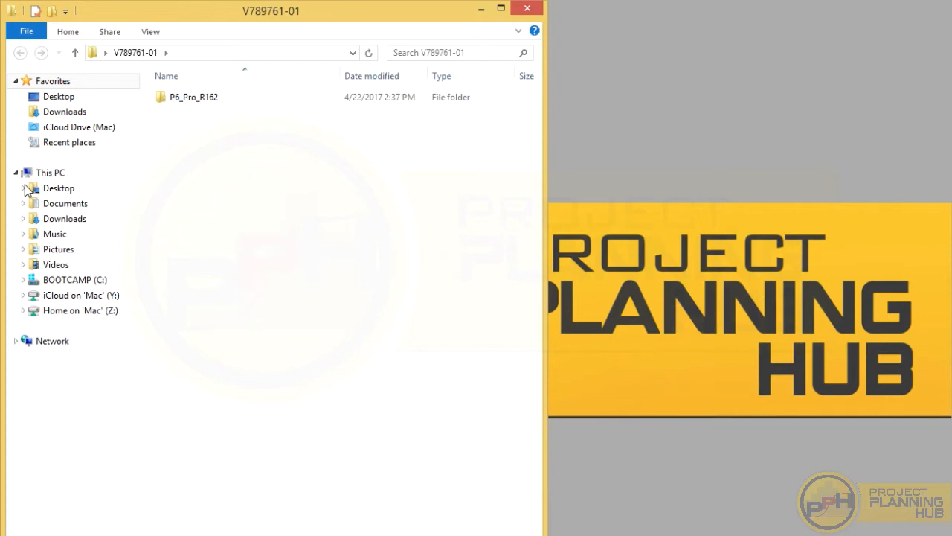
- Open the extracted V789761-01 folder and its P6_Pro_R162 subfolder
{"action": "left_click", "coordinate": [521, 11]}
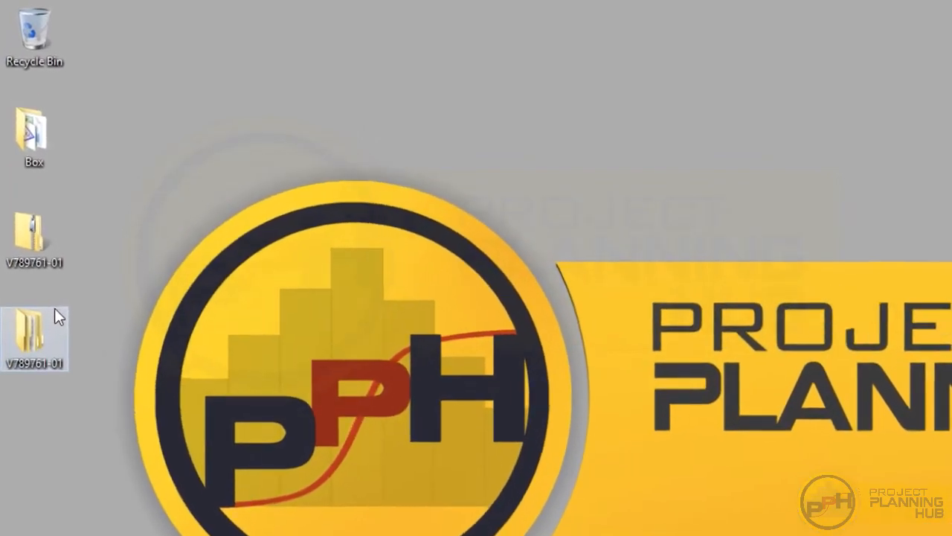
{"action": "double_click", "coordinate": [30, 344]}
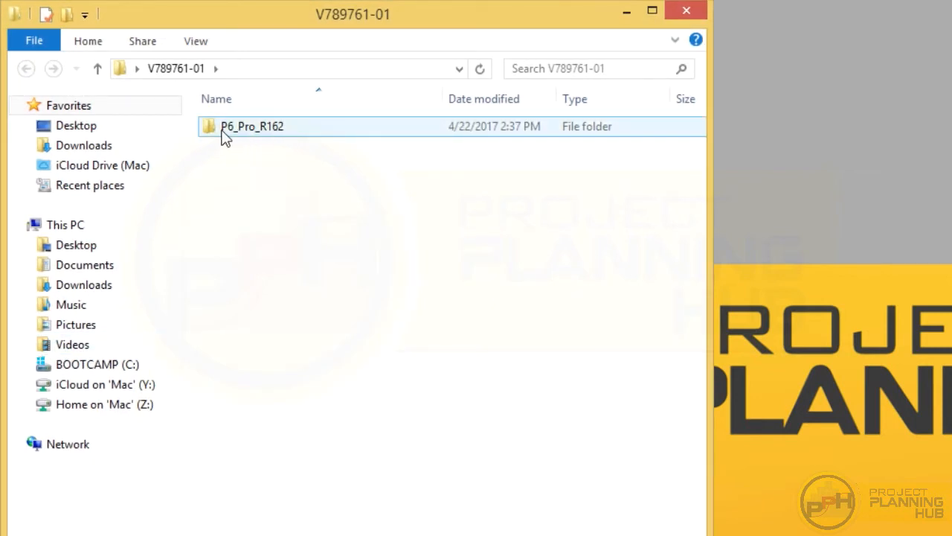
{"action": "double_click", "coordinate": [282, 126]}
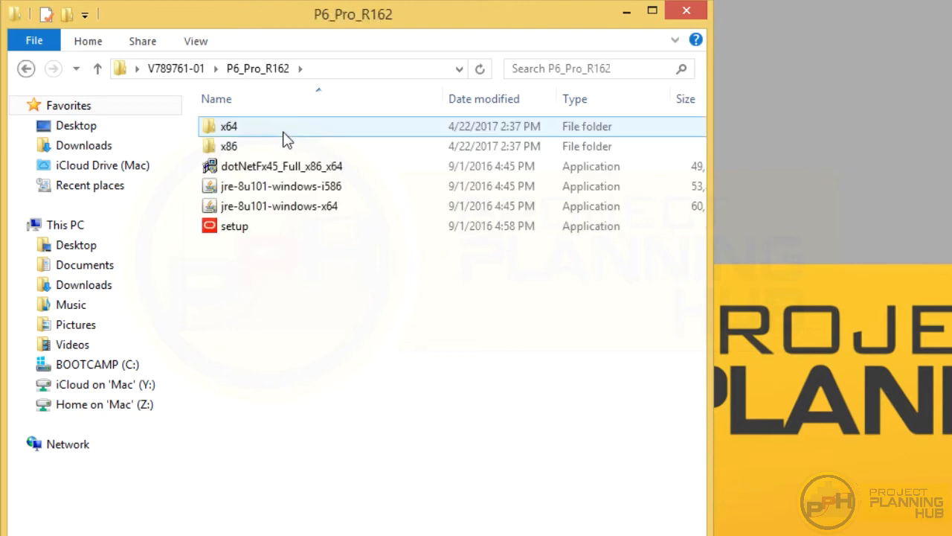
- Run setup and install P6 Professional 16.2 as a Typical installation, approving the UAC prompt
{"action": "double_click", "coordinate": [248, 234]}
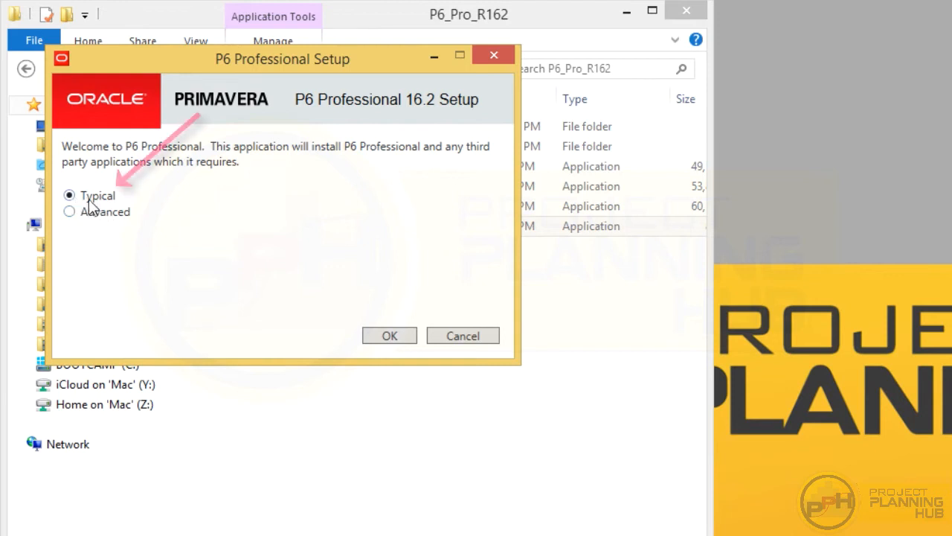
{"action": "left_click", "coordinate": [386, 336]}
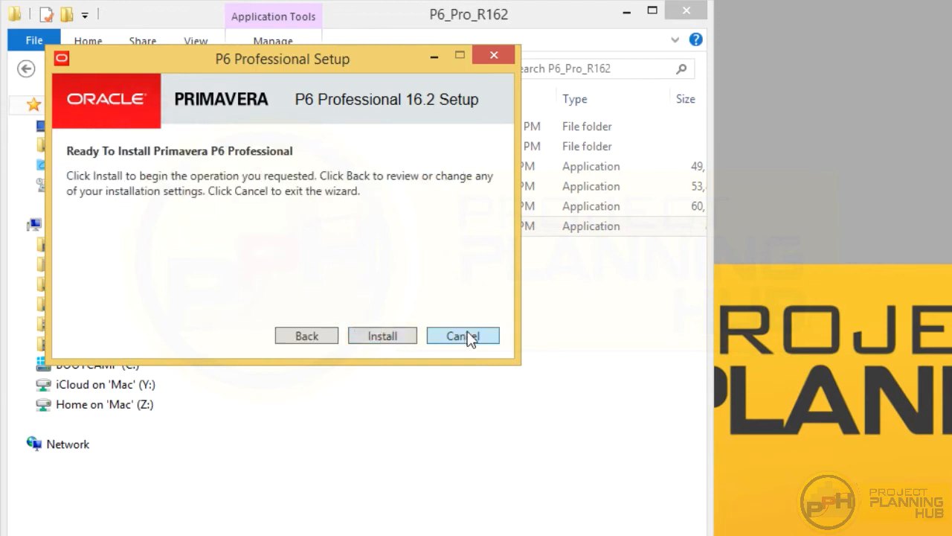
{"action": "left_click", "coordinate": [384, 336]}
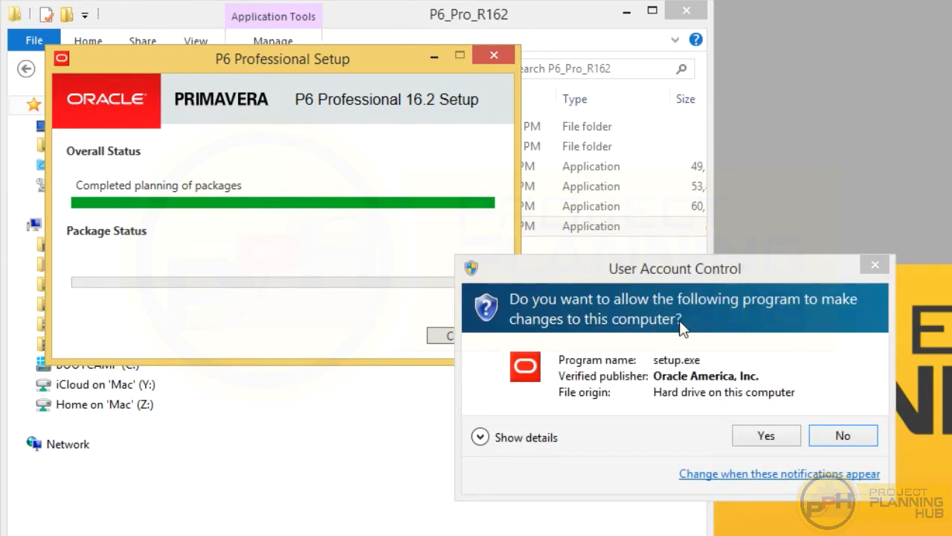
{"action": "left_click", "coordinate": [755, 436]}
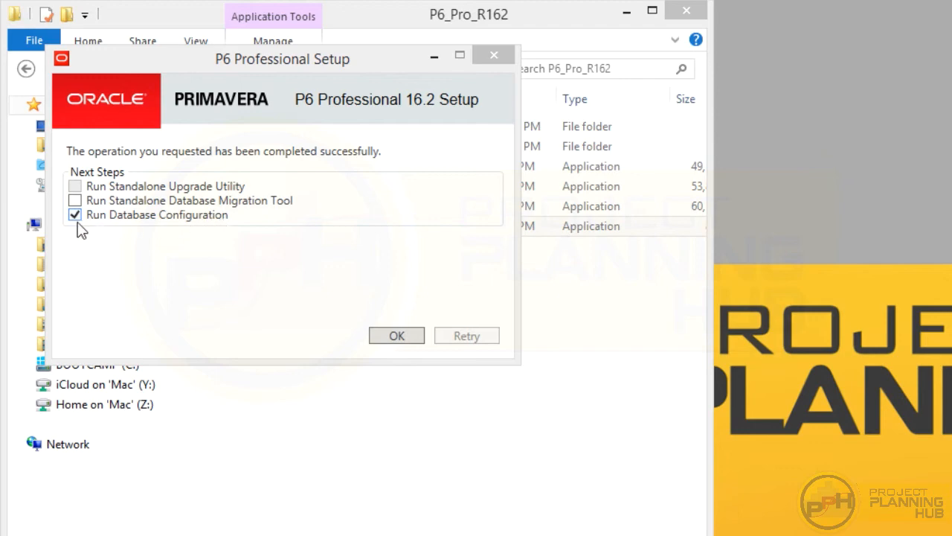
- Choose the P6 Pro Standalone (SQLite) driver and add a new standalone database and connection
{"action": "left_click", "coordinate": [390, 337]}
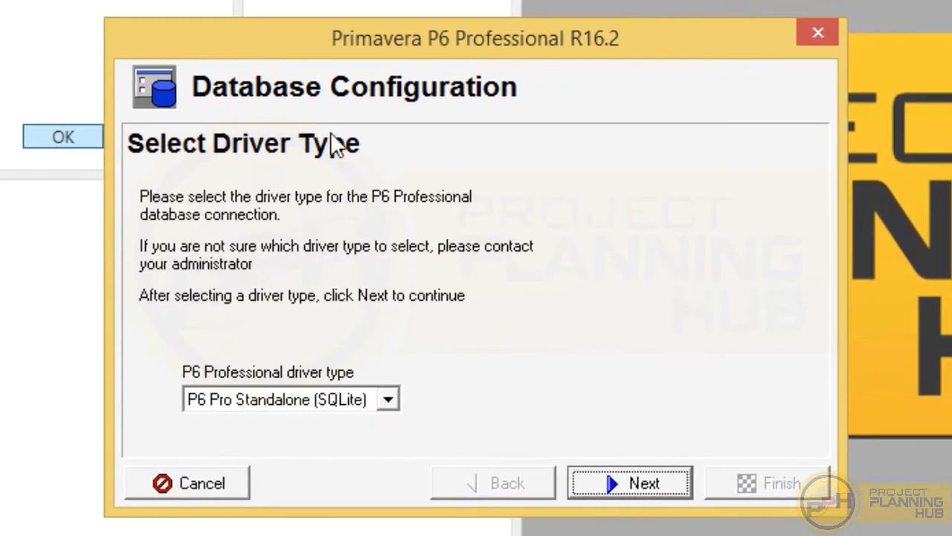
{"action": "left_click", "coordinate": [385, 399]}
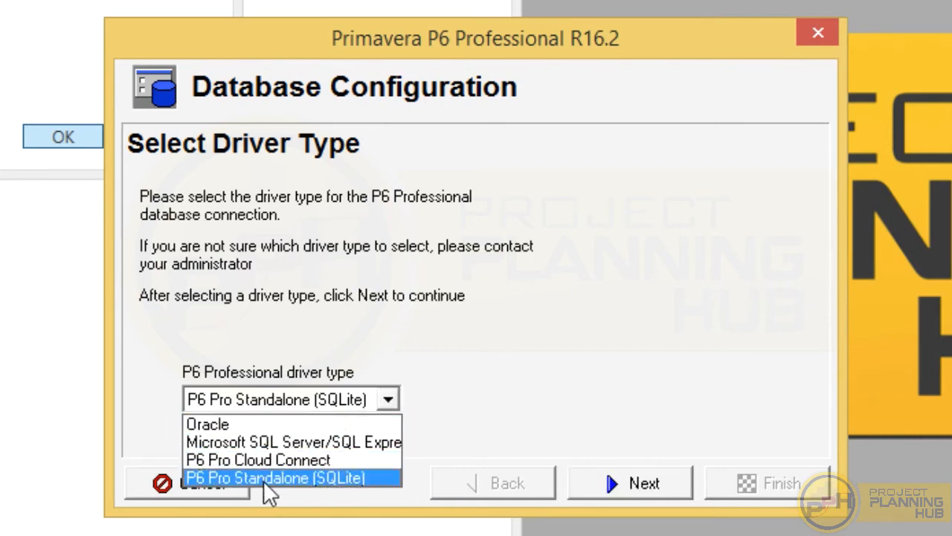
{"action": "left_click", "coordinate": [327, 476]}
{"action": "left_click", "coordinate": [644, 485]}
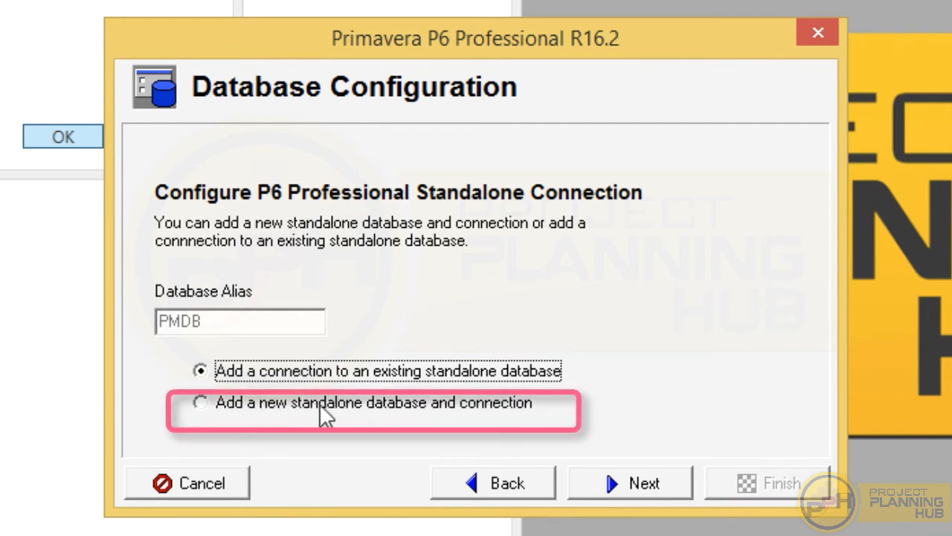
{"action": "left_click", "coordinate": [233, 403]}
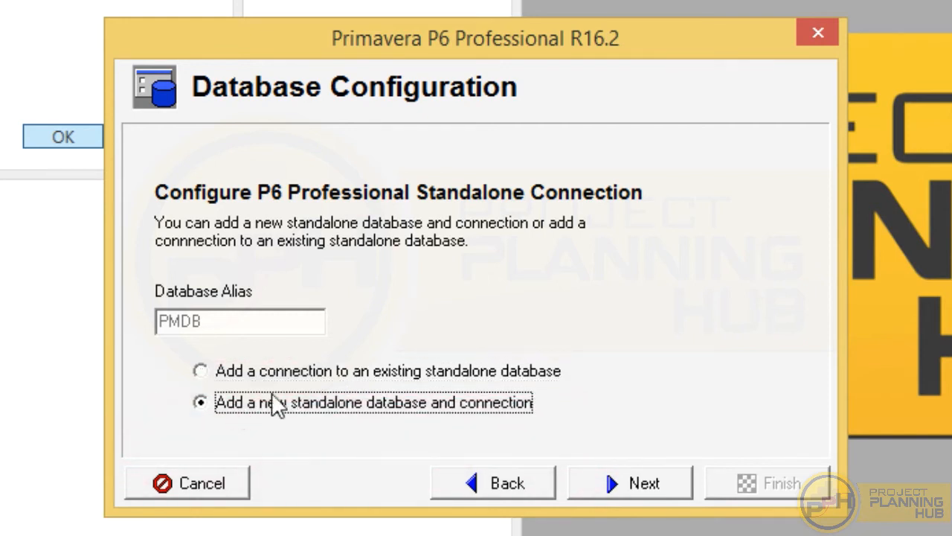
{"action": "left_click", "coordinate": [666, 488]}
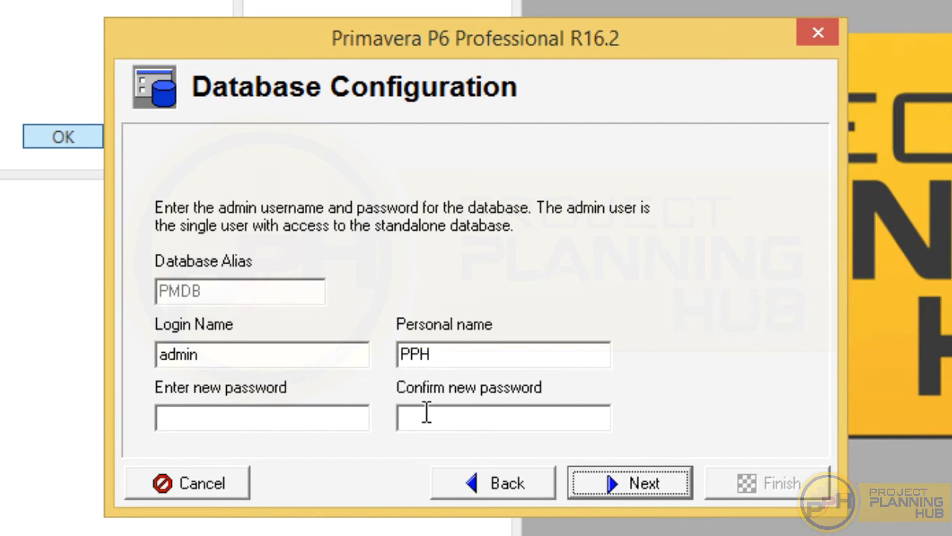
- Enter and confirm the new admin password, then continue to the database File Name page
{"action": "left_click", "coordinate": [268, 415]}
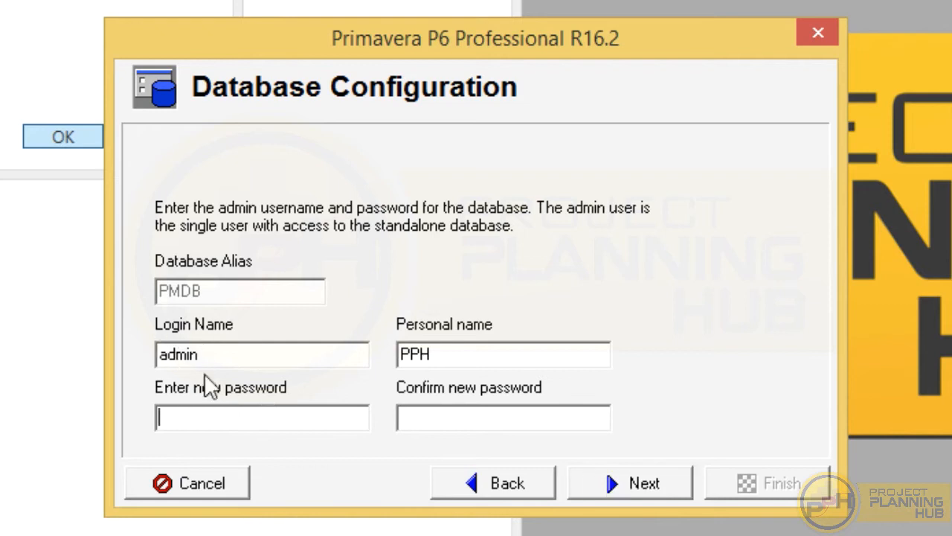
{"action": "type", "text": "admin"}
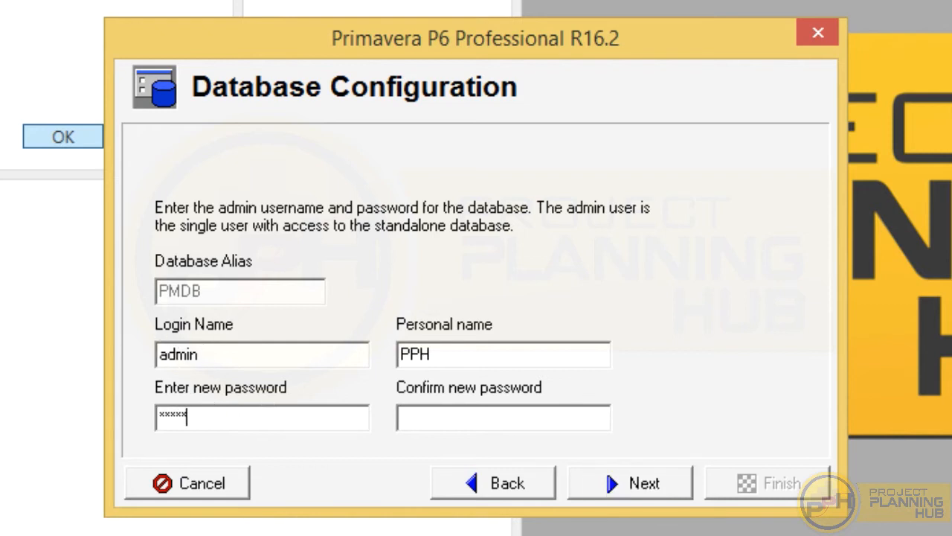
{"action": "left_click", "coordinate": [430, 411]}
{"action": "type", "text": "admin"}
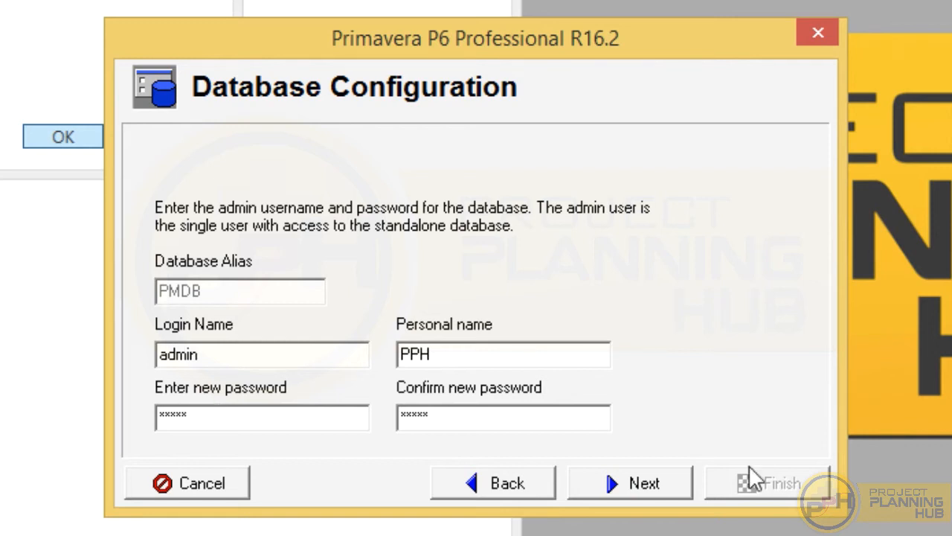
{"action": "left_click", "coordinate": [646, 487]}
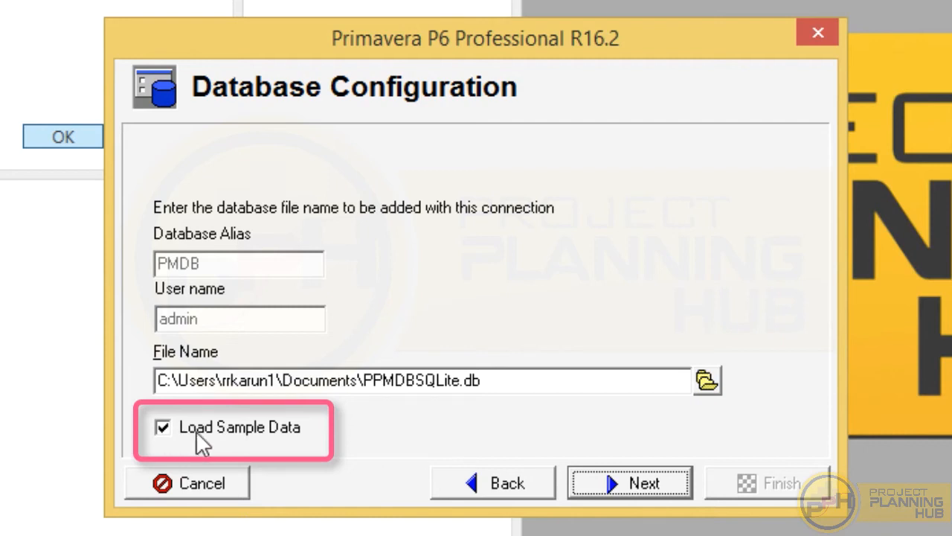
- Create the PMDB database with sample data, overwriting PPMDBSQLite.db, and finish the configuration
{"action": "left_click", "coordinate": [645, 485]}
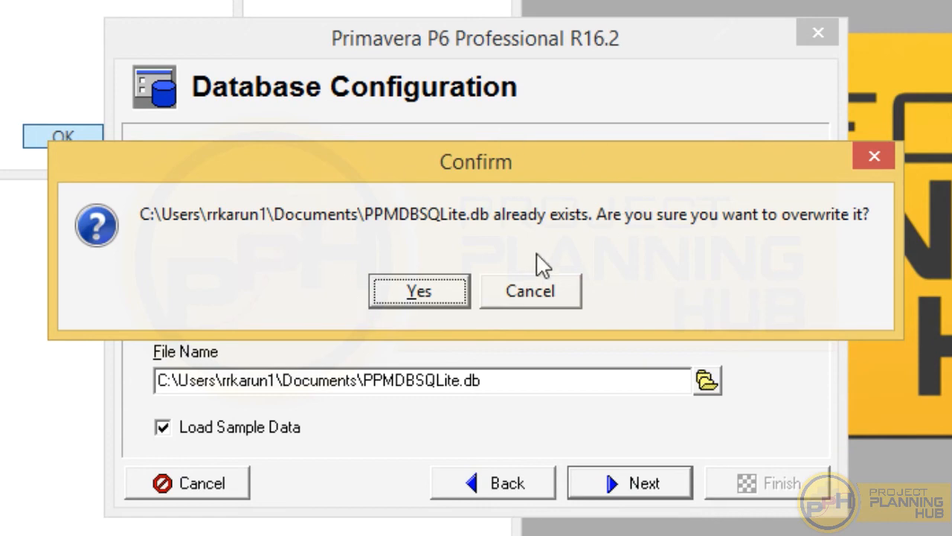
{"action": "left_click", "coordinate": [406, 291]}
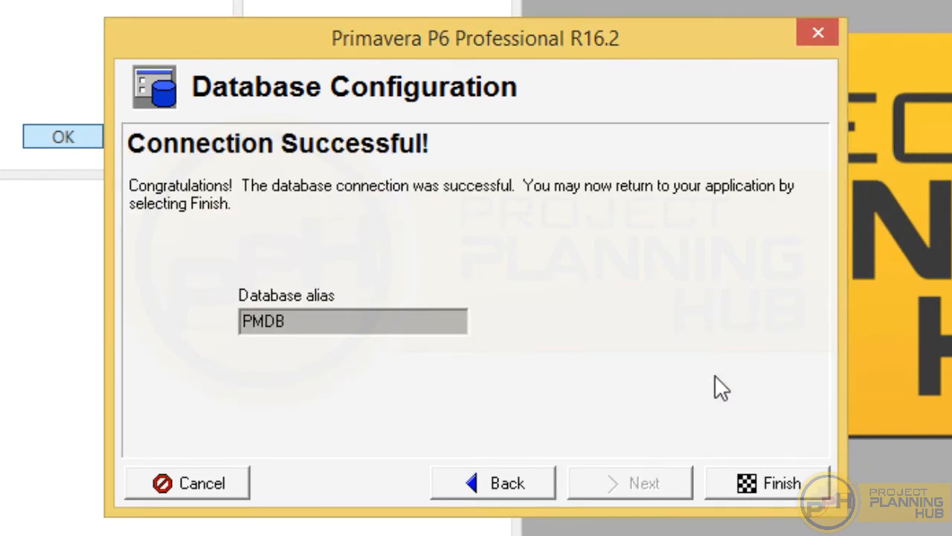
{"action": "left_click", "coordinate": [771, 484]}
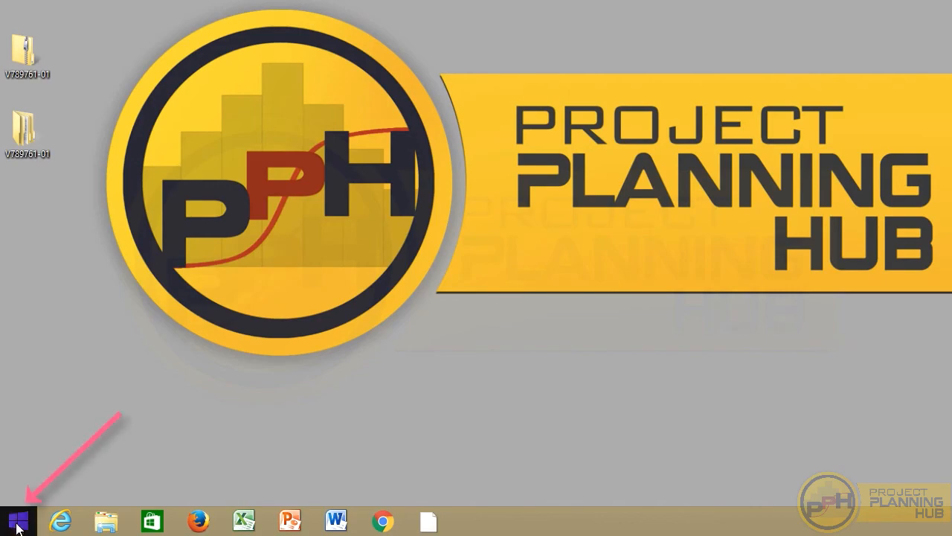
- Pin P6 Professional R16.2 (x64) to the taskbar from the Apps list and launch it
{"action": "left_click", "coordinate": [18, 525]}
{"action": "left_click", "coordinate": [97, 502]}
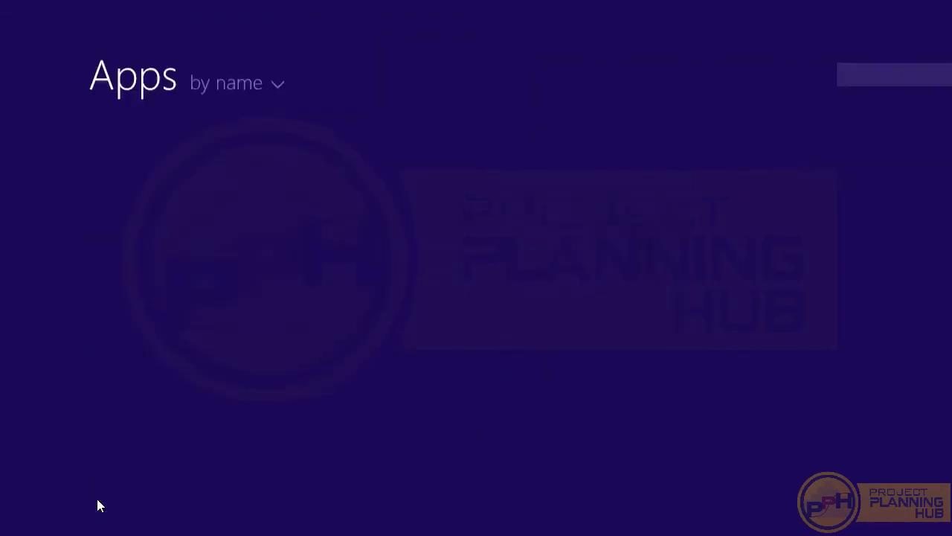
{"action": "scroll", "coordinate": [734, 194], "scroll_direction": "down", "scroll_amount": 10}
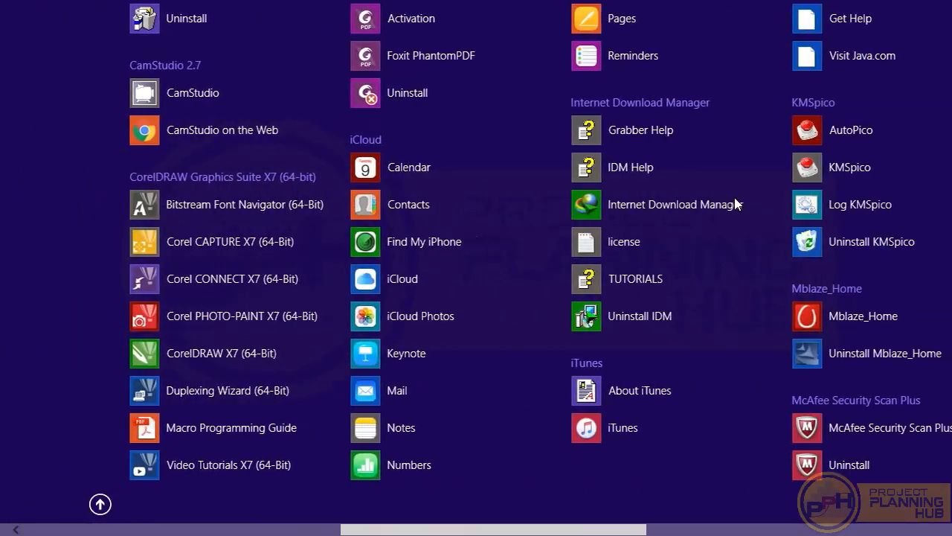
{"action": "scroll", "coordinate": [735, 198], "scroll_direction": "down", "scroll_amount": 6}
{"action": "scroll", "coordinate": [734, 197], "scroll_direction": "up", "scroll_amount": 3}
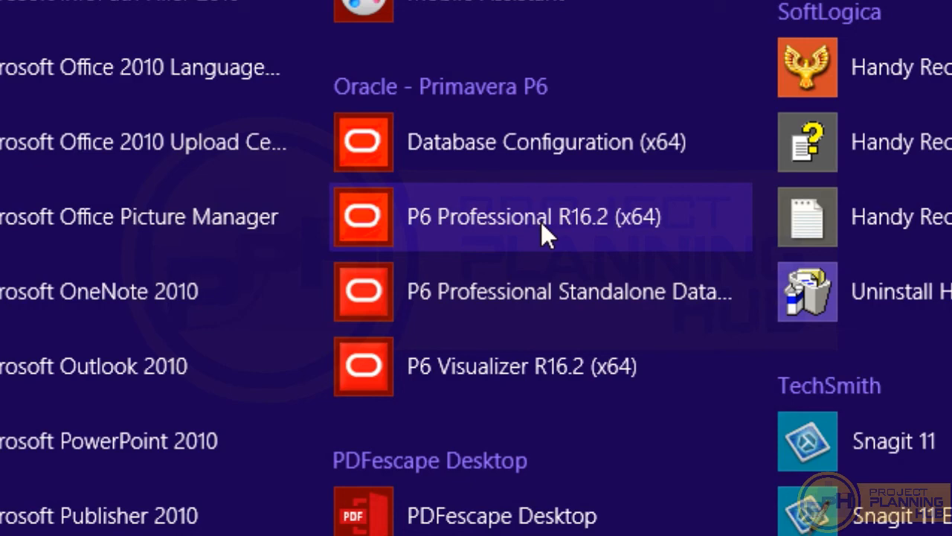
{"action": "right_click", "coordinate": [519, 232]}
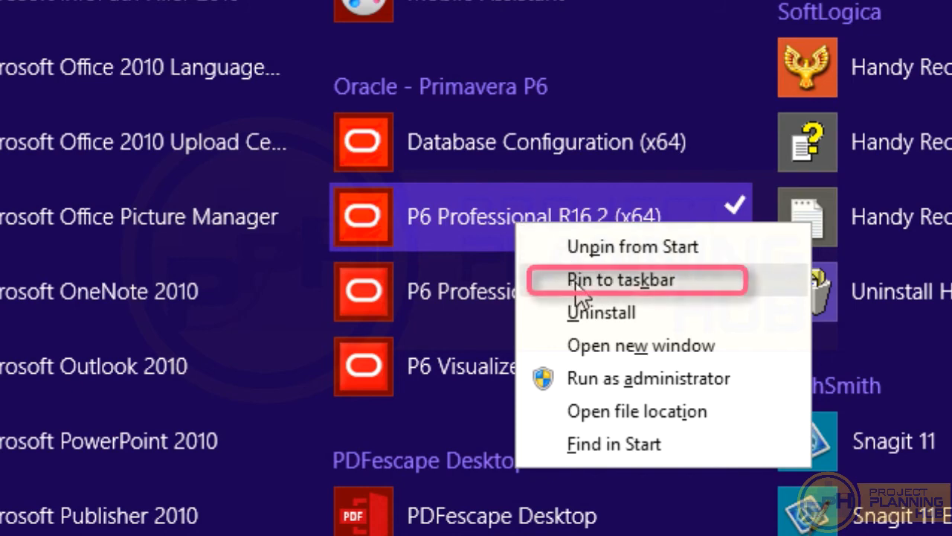
{"action": "left_click", "coordinate": [638, 279]}
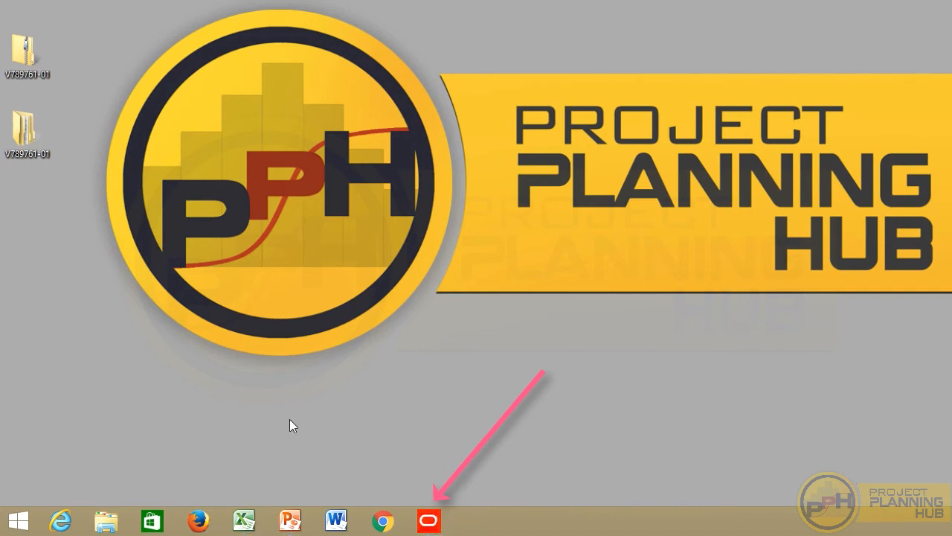
{"action": "left_click", "coordinate": [428, 520]}
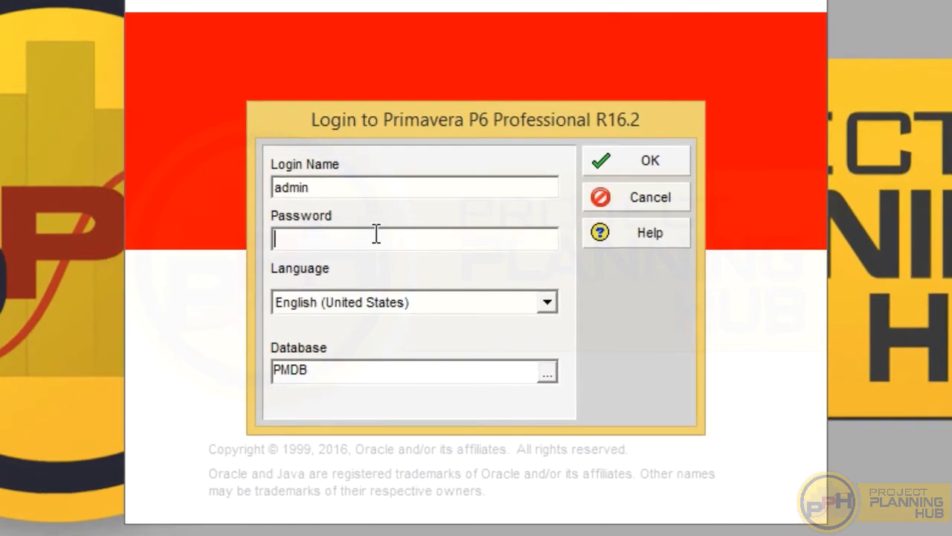
- Sign in to the PMDB database with the admin password and dismiss the missing-industry warning
{"action": "type", "text": "admin"}
{"action": "left_click", "coordinate": [644, 171]}
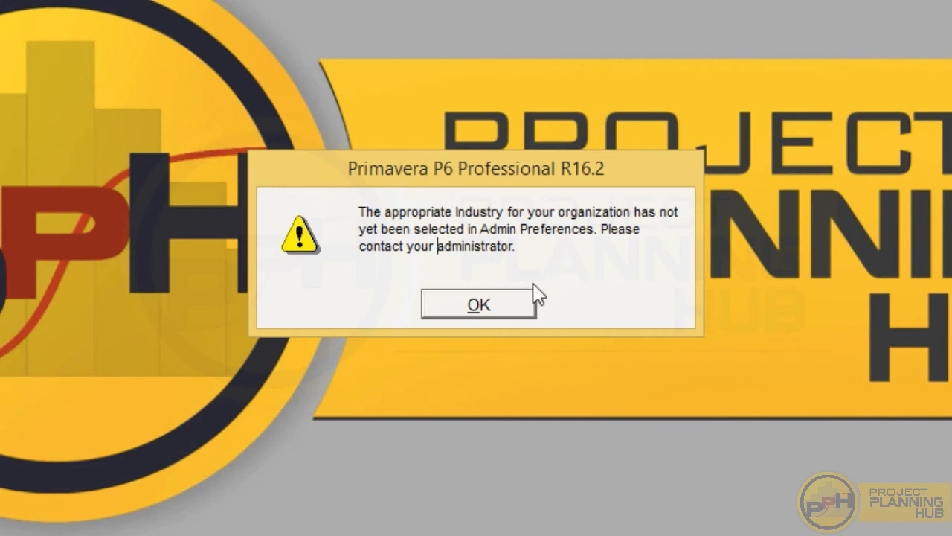
{"action": "left_click_drag", "start_coordinate": [454, 212], "coordinate": [505, 212]}
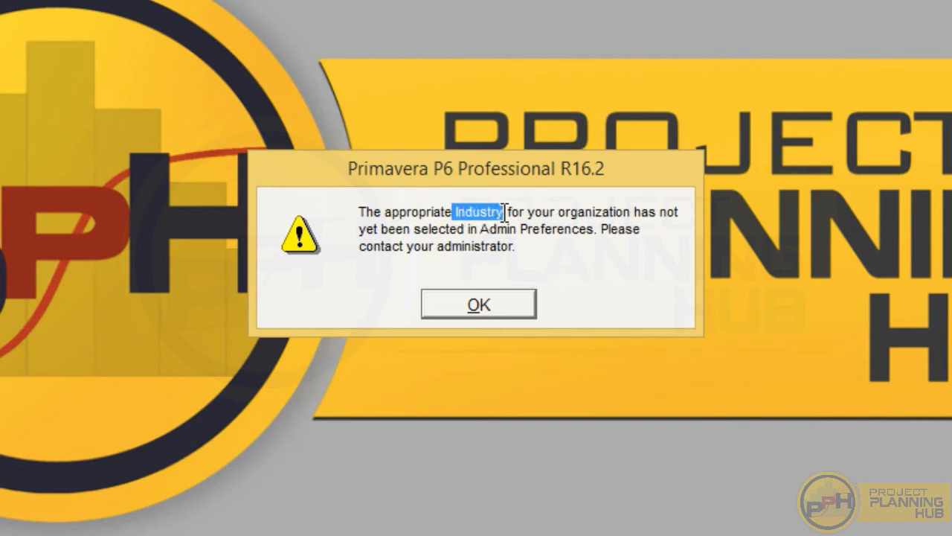
{"action": "left_click", "coordinate": [521, 212]}
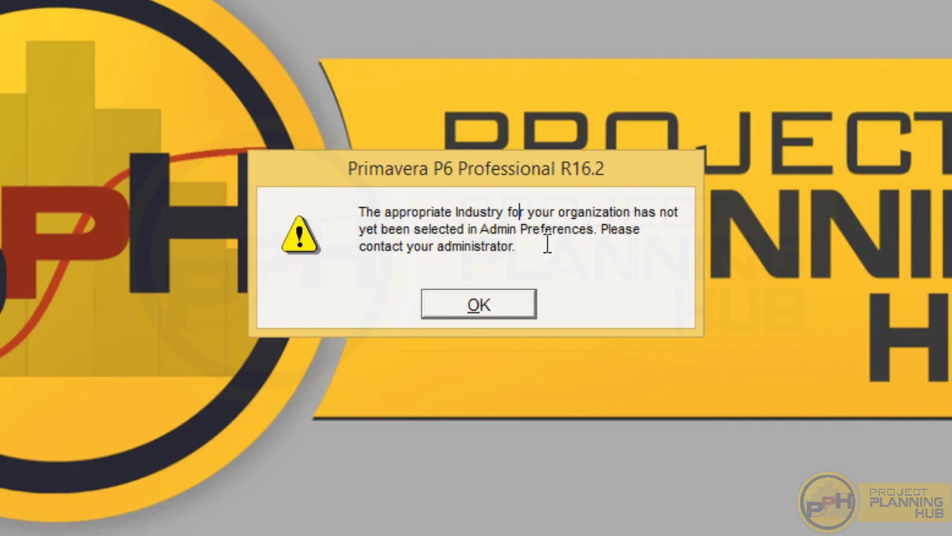
{"action": "left_click", "coordinate": [478, 305]}
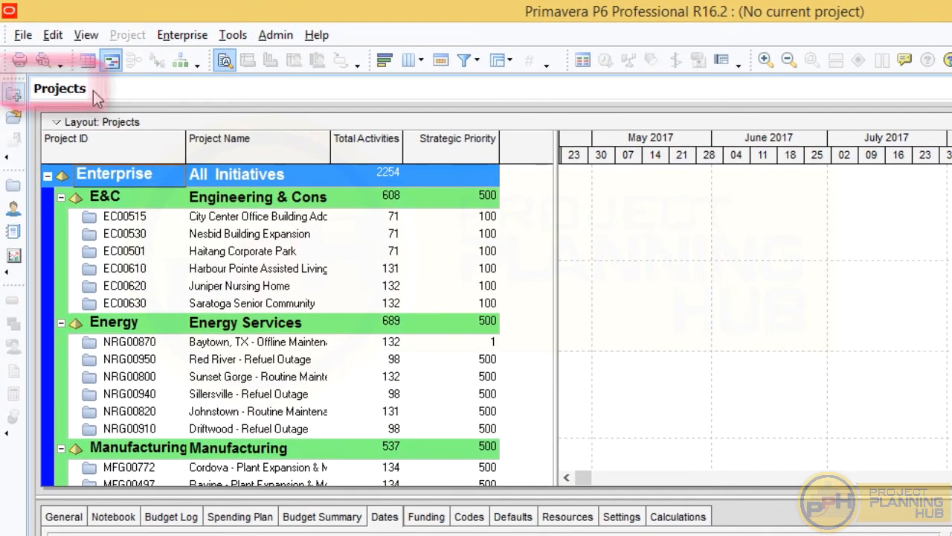
- Browse the sample Enterprise project list, ending on the Energy group
{"action": "left_click", "coordinate": [224, 234]}
{"action": "key", "text": "Down"}
{"action": "key", "text": "Down"}
{"action": "key", "text": "Down"}
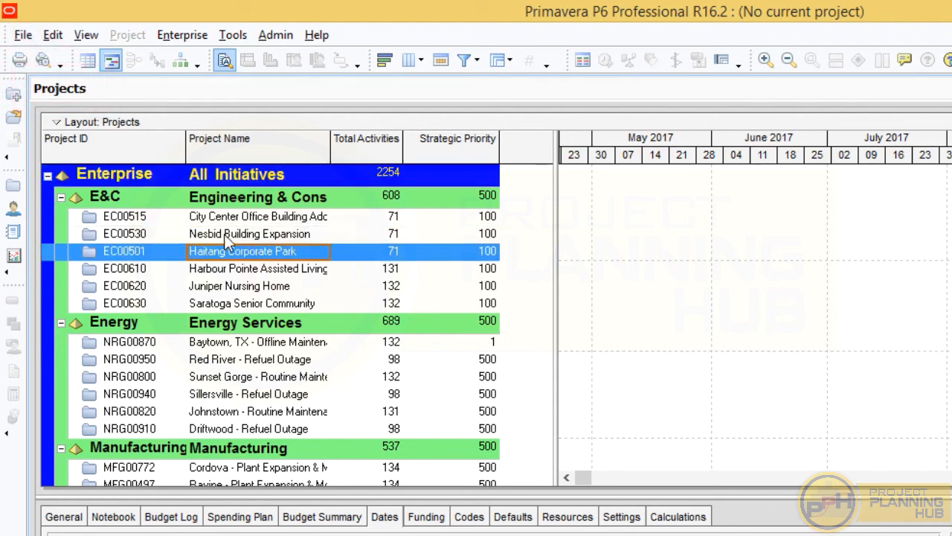
{"action": "key", "text": "Down"}
{"action": "key", "text": "Down"}
{"action": "key", "text": "Down"}
{"action": "key", "text": "Down"}
{"action": "key", "text": "Down"}
{"action": "key", "text": "Down"}
{"action": "key", "text": "Down"}
{"action": "key", "text": "Down"}
{"action": "key", "text": "Down"}
{"action": "key", "text": "Down"}
{"action": "key", "text": "Down"}
{"action": "key", "text": "Down"}
{"action": "key", "text": "Down"}
{"action": "key", "text": "Down"}
{"action": "key", "text": "Down"}
{"action": "key", "text": "Down"}
{"action": "key", "text": "Down"}
{"action": "key", "text": "Down"}
{"action": "key", "text": "Down"}
{"action": "key", "text": "Down"}
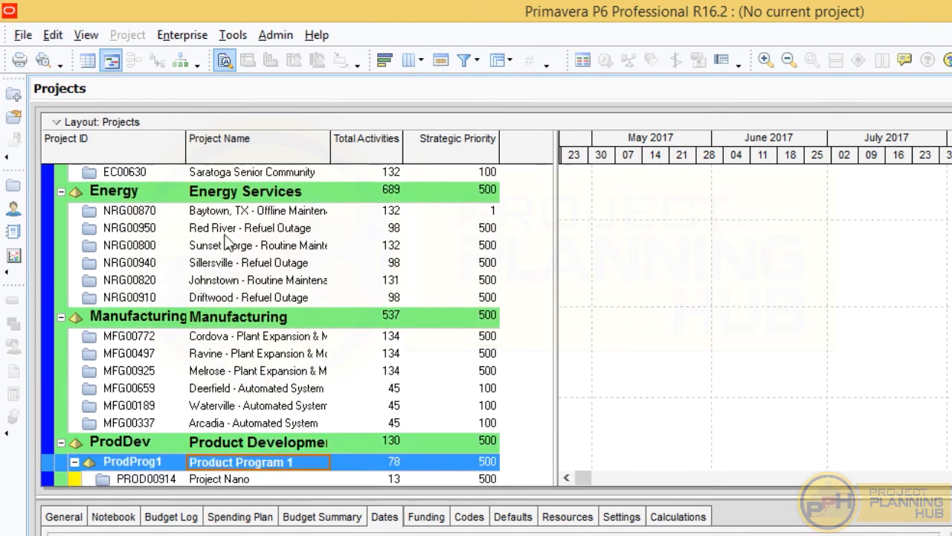
{"action": "key", "text": "Up"}
{"action": "key", "text": "Up"}
{"action": "key", "text": "Up"}
{"action": "key", "text": "Up"}
{"action": "key", "text": "Up"}
{"action": "key", "text": "Up"}
{"action": "key", "text": "Up"}
{"action": "key", "text": "Up"}
{"action": "key", "text": "Up"}
{"action": "key", "text": "Up"}
{"action": "key", "text": "Up"}
{"action": "key", "text": "Up"}
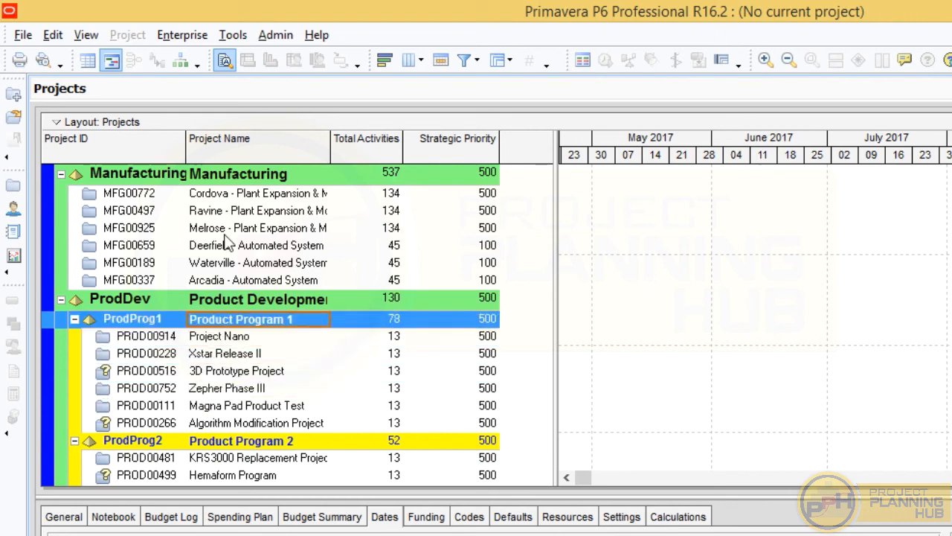
{"action": "key", "text": "Up"}
{"action": "key", "text": "Up"}
{"action": "key", "text": "Up"}
{"action": "key", "text": "Up"}
{"action": "key", "text": "Up"}
{"action": "key", "text": "Up"}
{"action": "key", "text": "Up"}
{"action": "key", "text": "Up"}
{"action": "key", "text": "Up"}
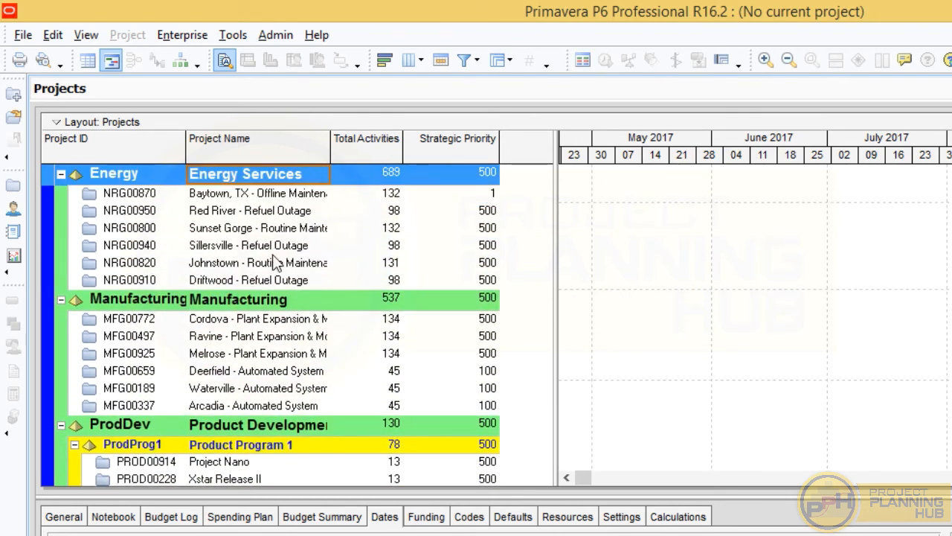
- Select Engineering and Construction on the Industry tab of Admin Preferences and acknowledge the change notice
{"action": "left_click", "coordinate": [274, 42]}
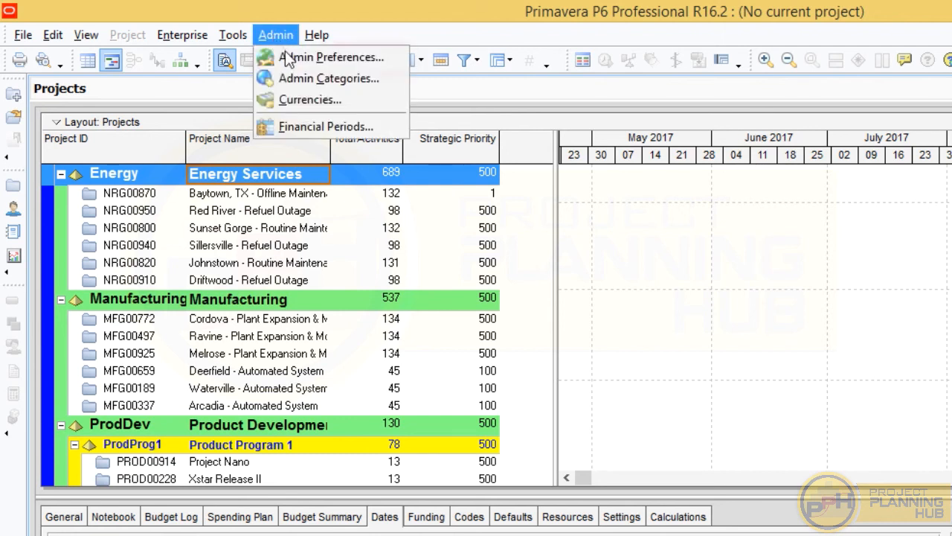
{"action": "left_click", "coordinate": [320, 57]}
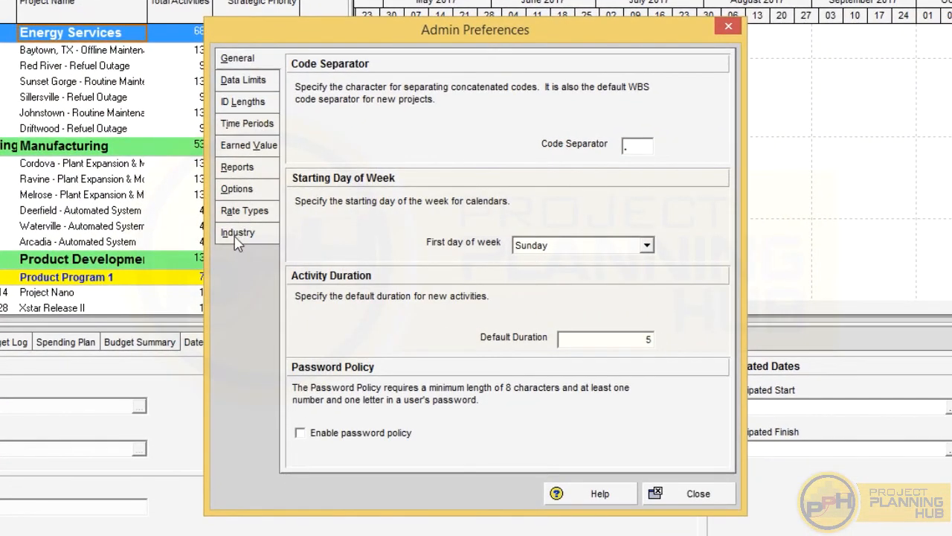
{"action": "left_click", "coordinate": [237, 234]}
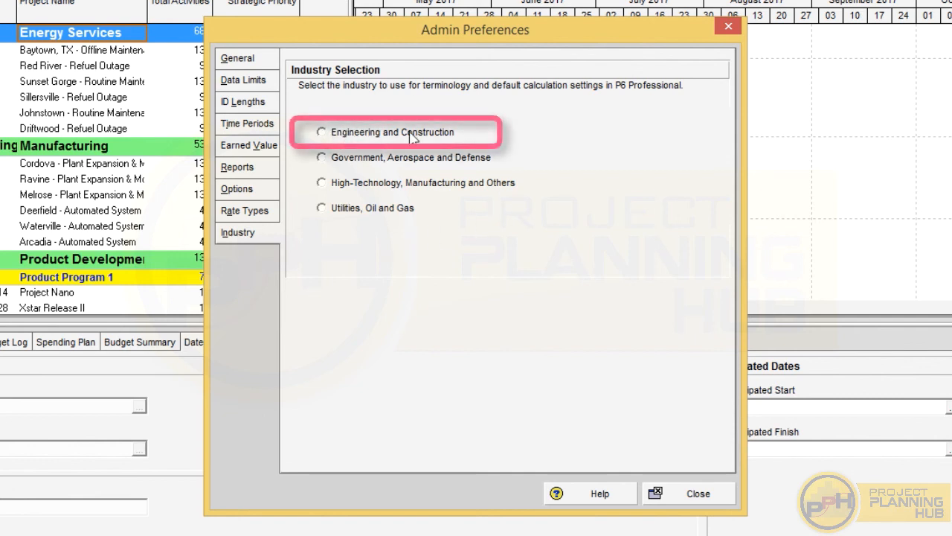
{"action": "left_click", "coordinate": [321, 132]}
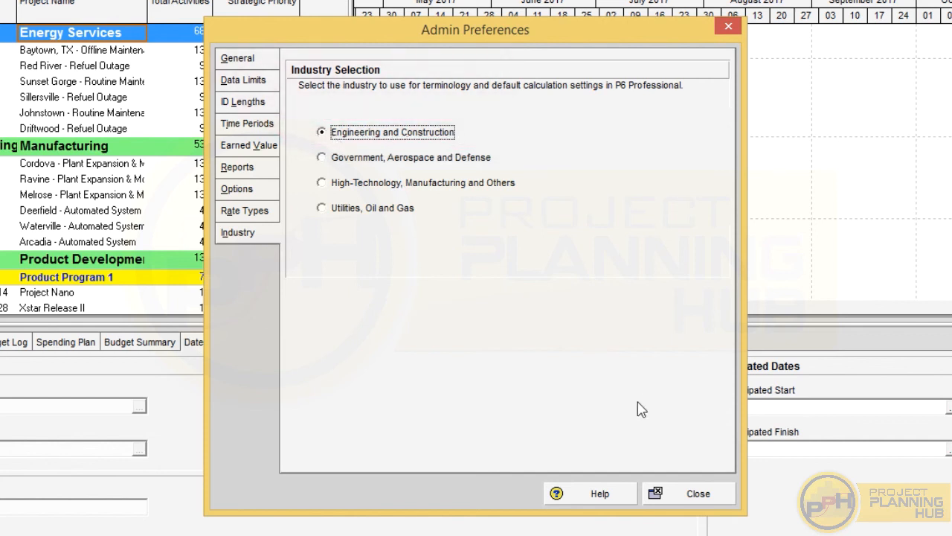
{"action": "left_click", "coordinate": [690, 496]}
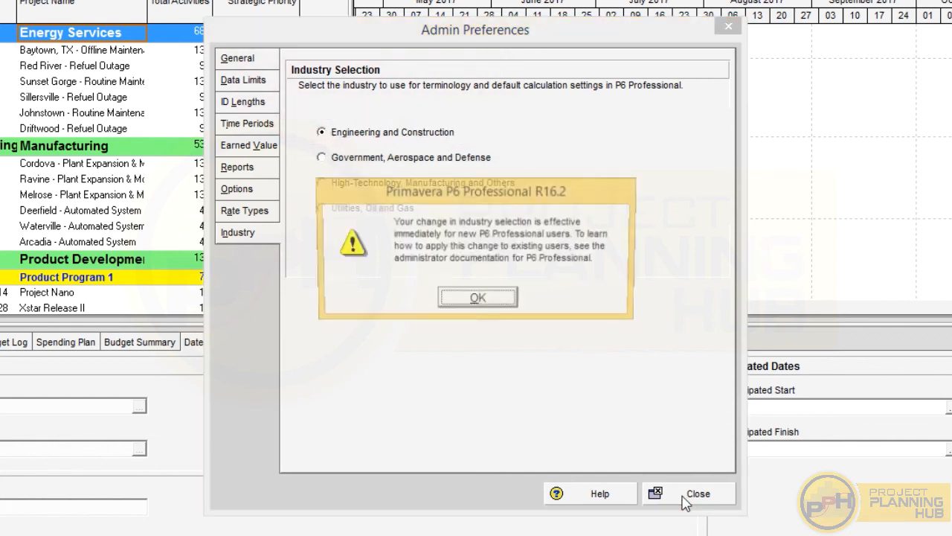
{"action": "left_click", "coordinate": [499, 301]}
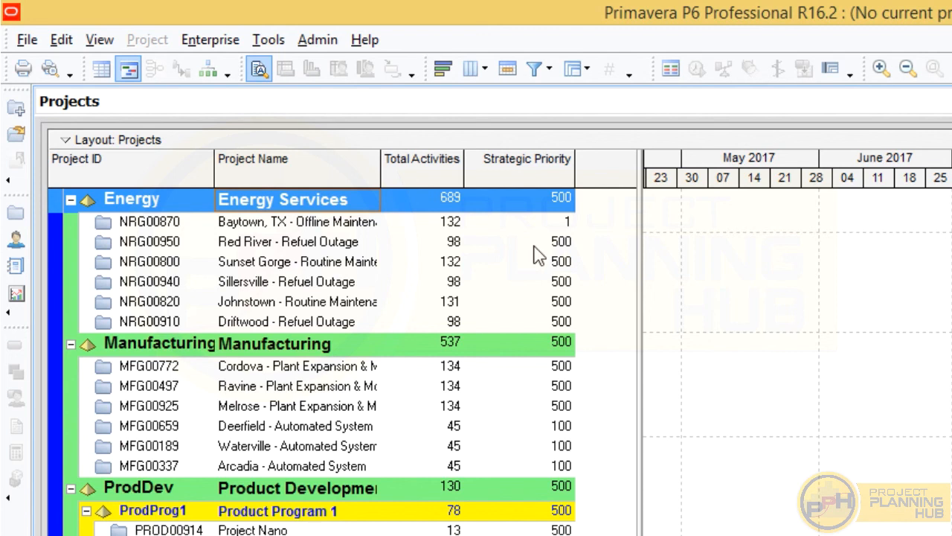
- Review the User Preferences Password tab, cancel Change Password, then close and exit P6
{"action": "left_click", "coordinate": [63, 41]}
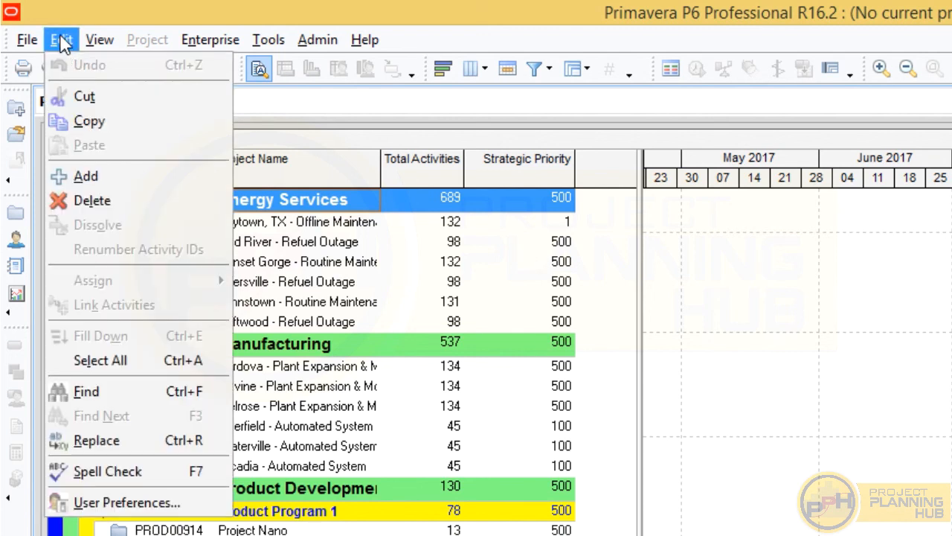
{"action": "left_click", "coordinate": [105, 506]}
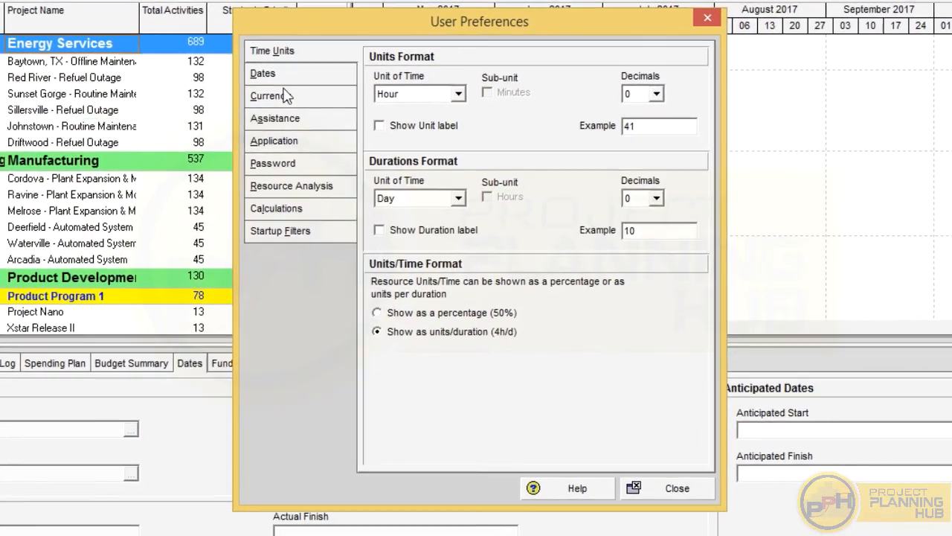
{"action": "left_click", "coordinate": [547, 348]}
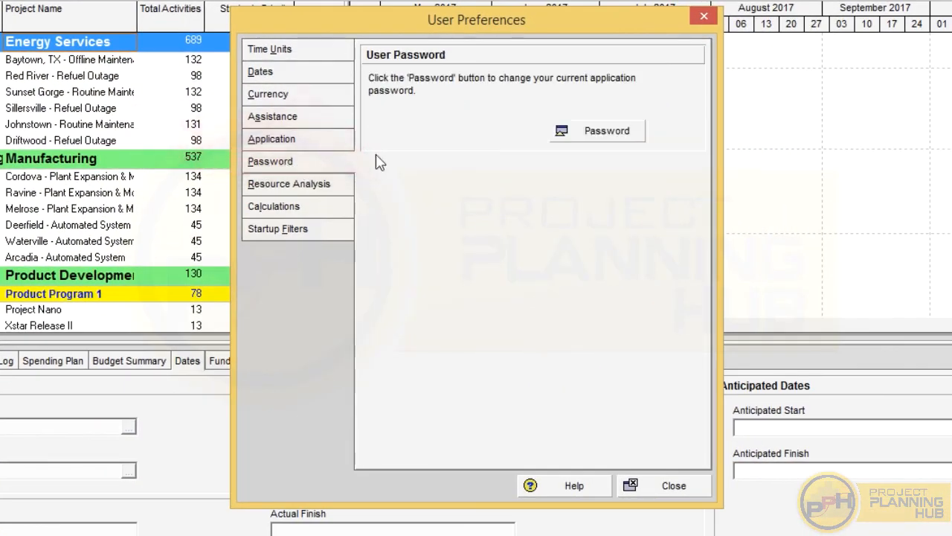
{"action": "left_click", "coordinate": [595, 132]}
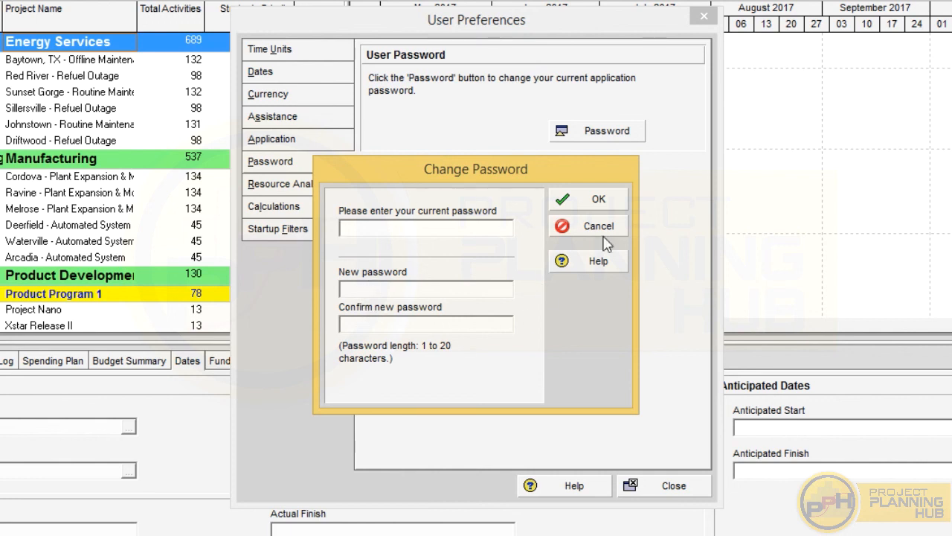
{"action": "left_click", "coordinate": [569, 228]}
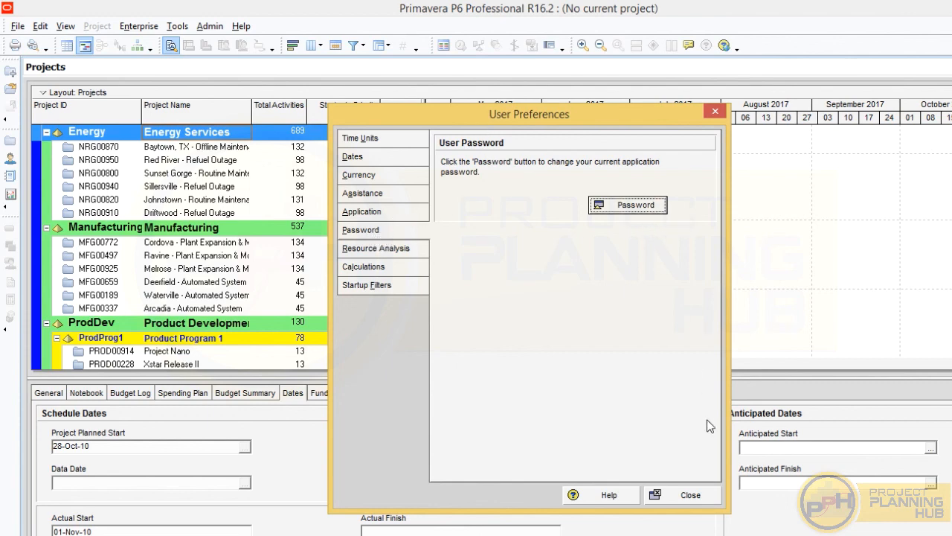
{"action": "left_click", "coordinate": [666, 497]}
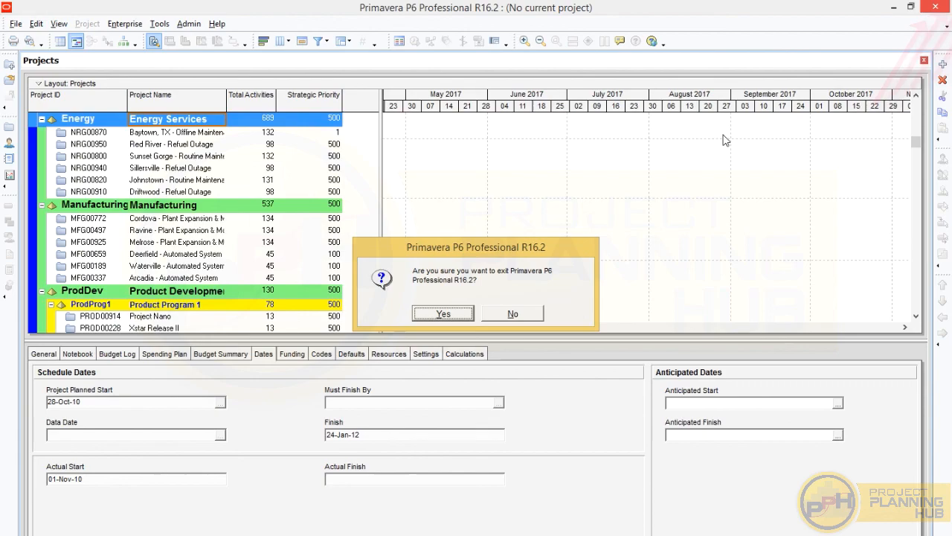
{"action": "left_click", "coordinate": [443, 313]}
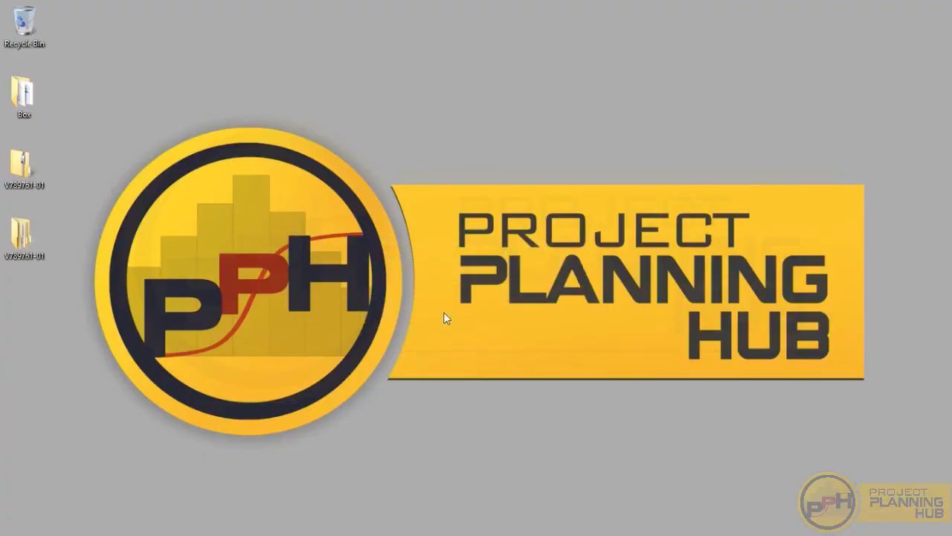